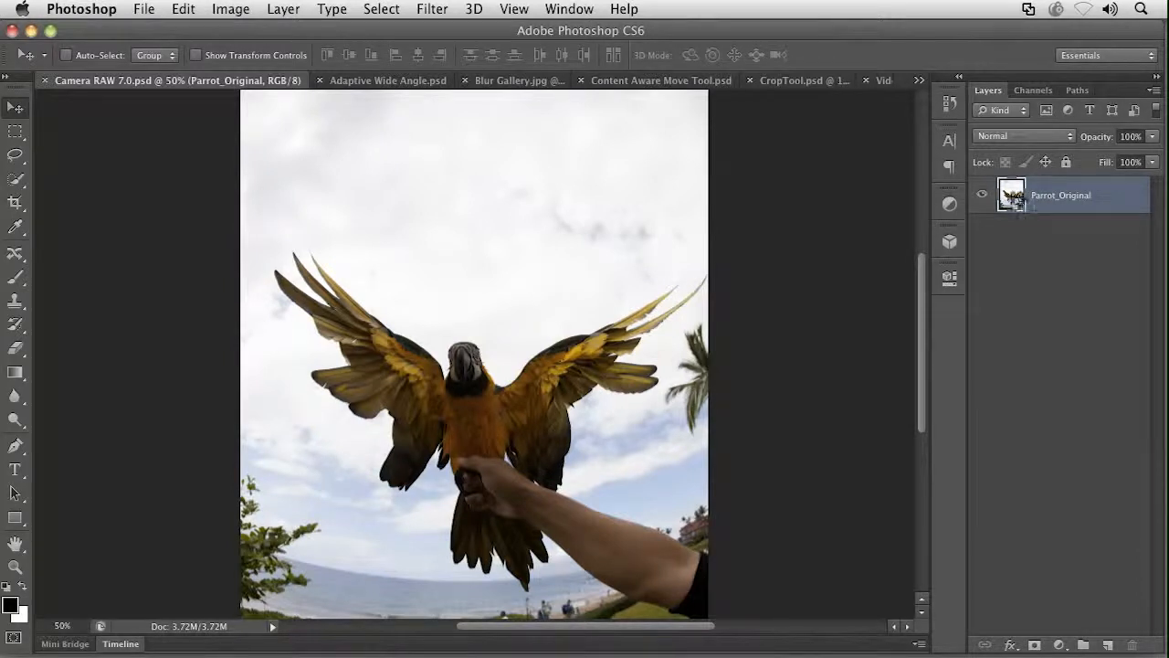
Open the Parrot_Original smart object in Camera Raw and apply its Adobe Camera RAW 7.0 snapshot
double_click(1011, 195)
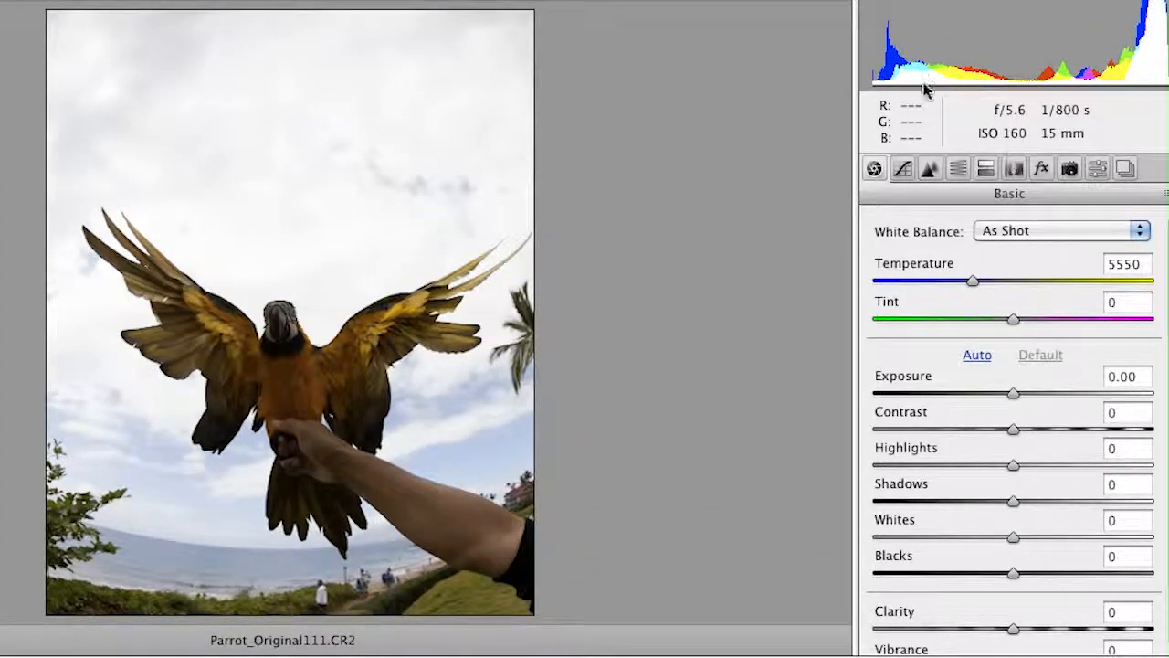
left_click(1125, 170)
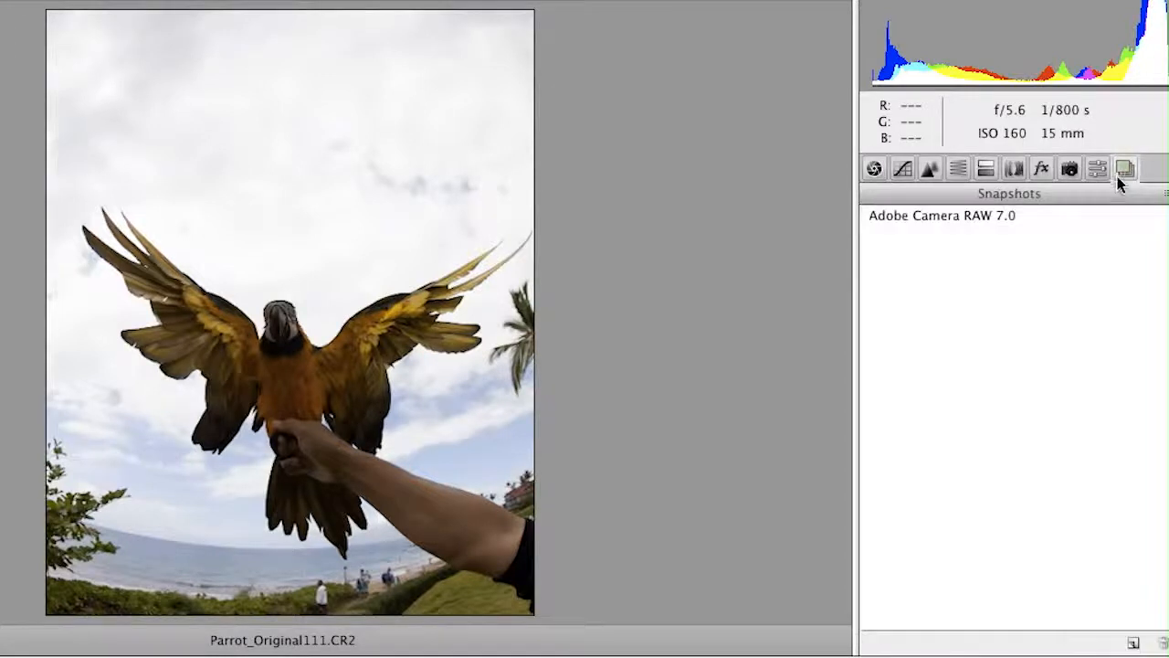
left_click(932, 215)
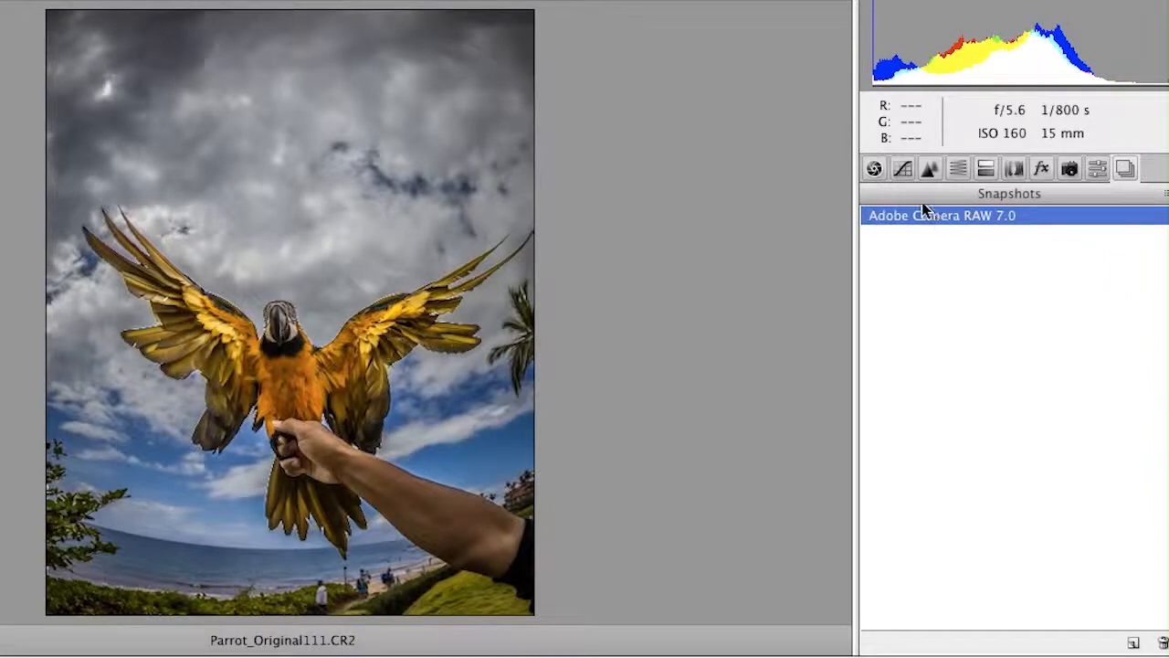
In the Basic adjustments, raise the parrot photo's Highlights and slightly lower its Shadows
left_click(875, 170)
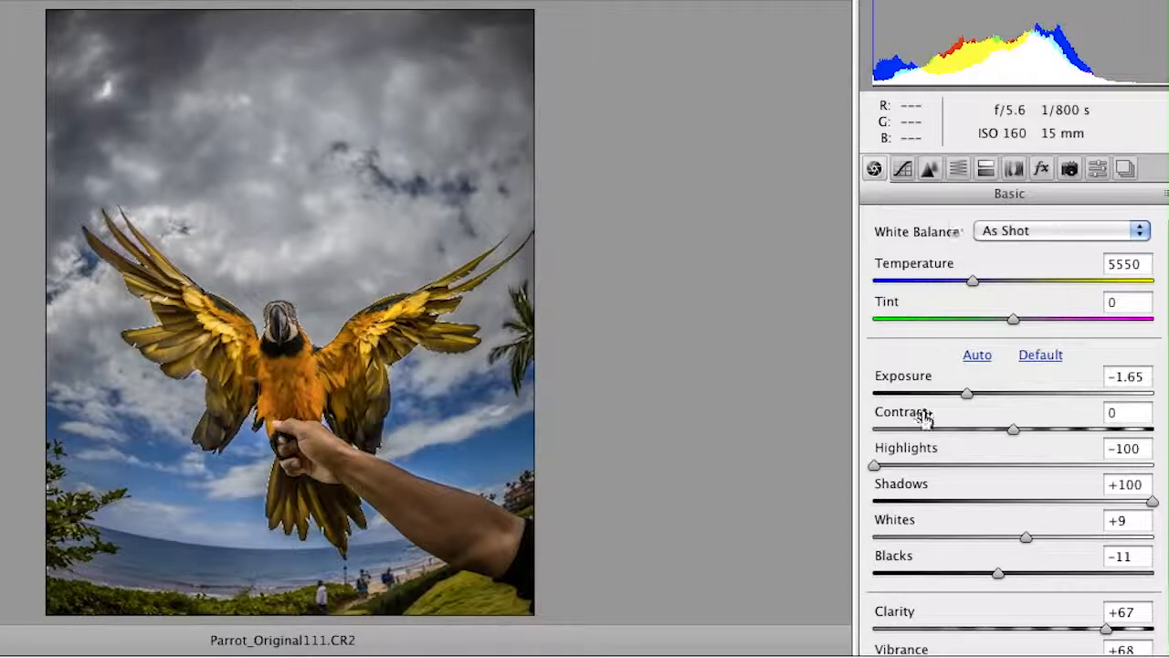
left_click_drag(874, 465, 924, 466)
left_click_drag(1142, 503, 1118, 503)
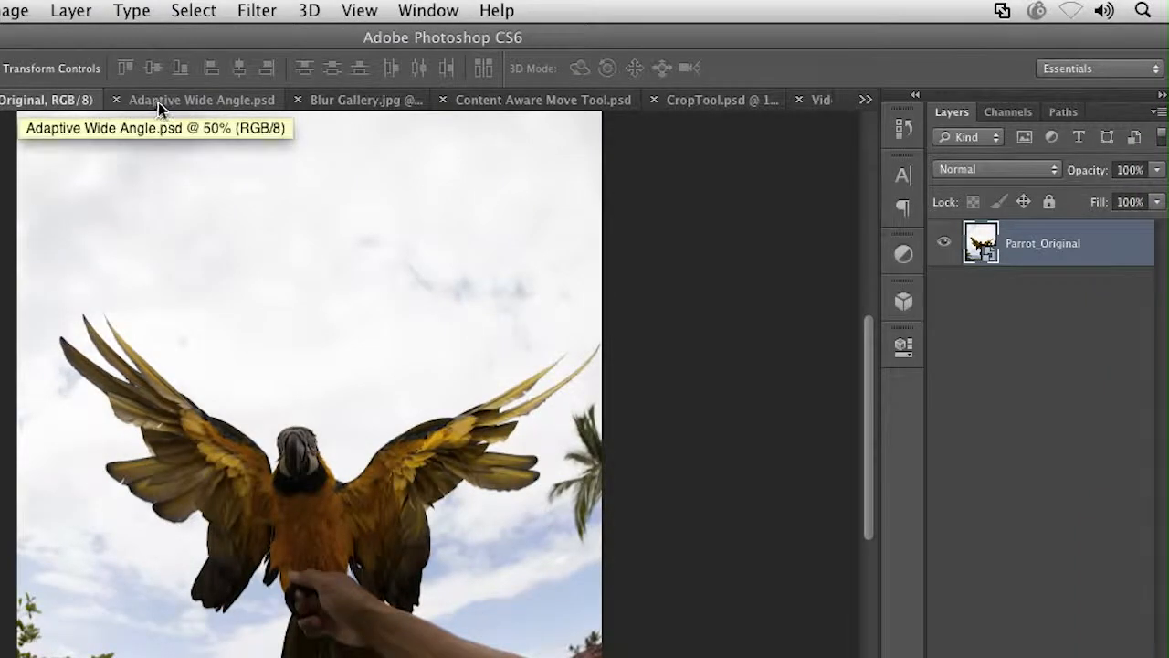
Switch to Adaptive Wide Angle.psd and open the Adaptive Wide Angle filter on it
left_click(158, 101)
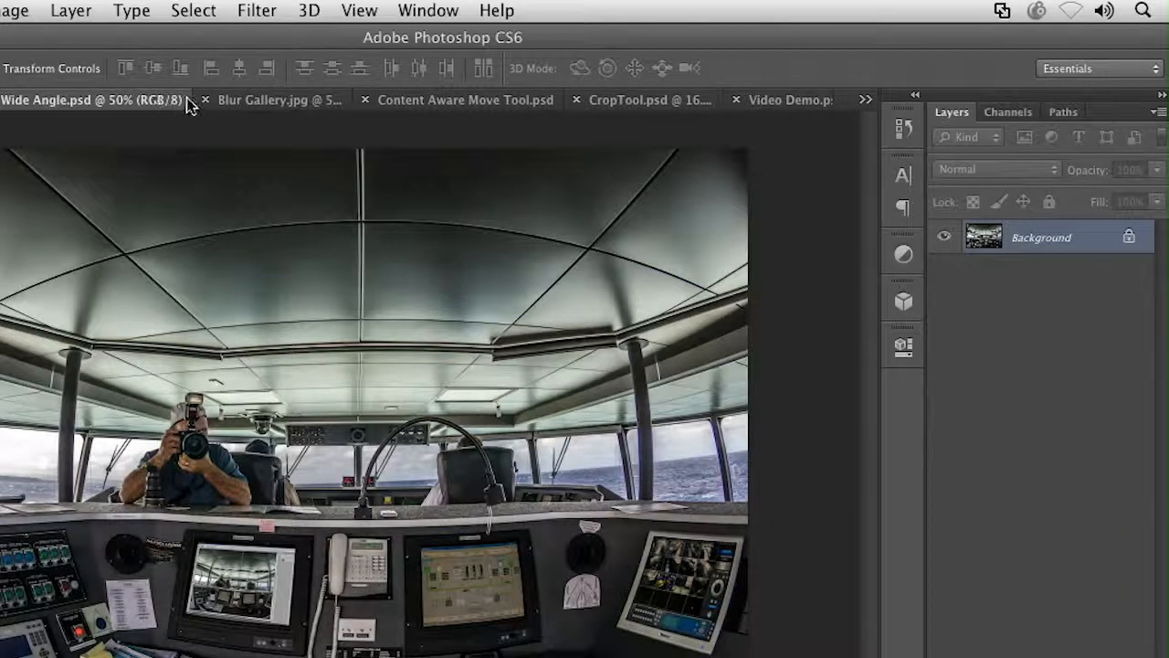
left_click(243, 9)
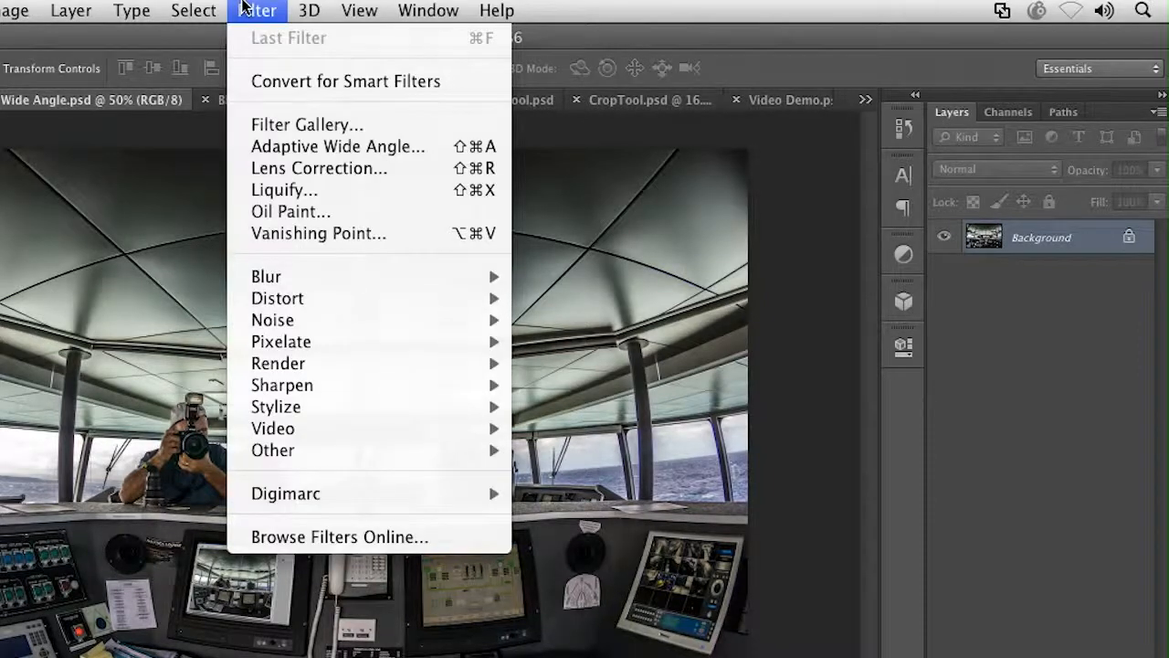
left_click(372, 153)
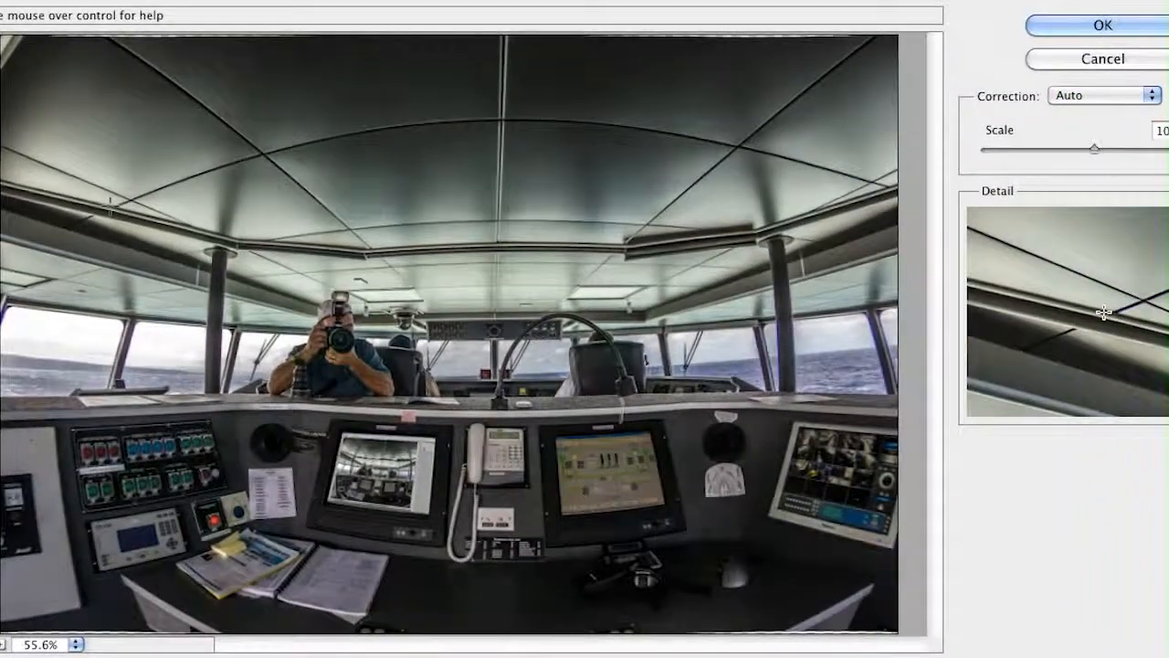
Draw horizontal straightening constraints along the curved ceiling seam and along the rear edge of the control console
left_click(108, 207)
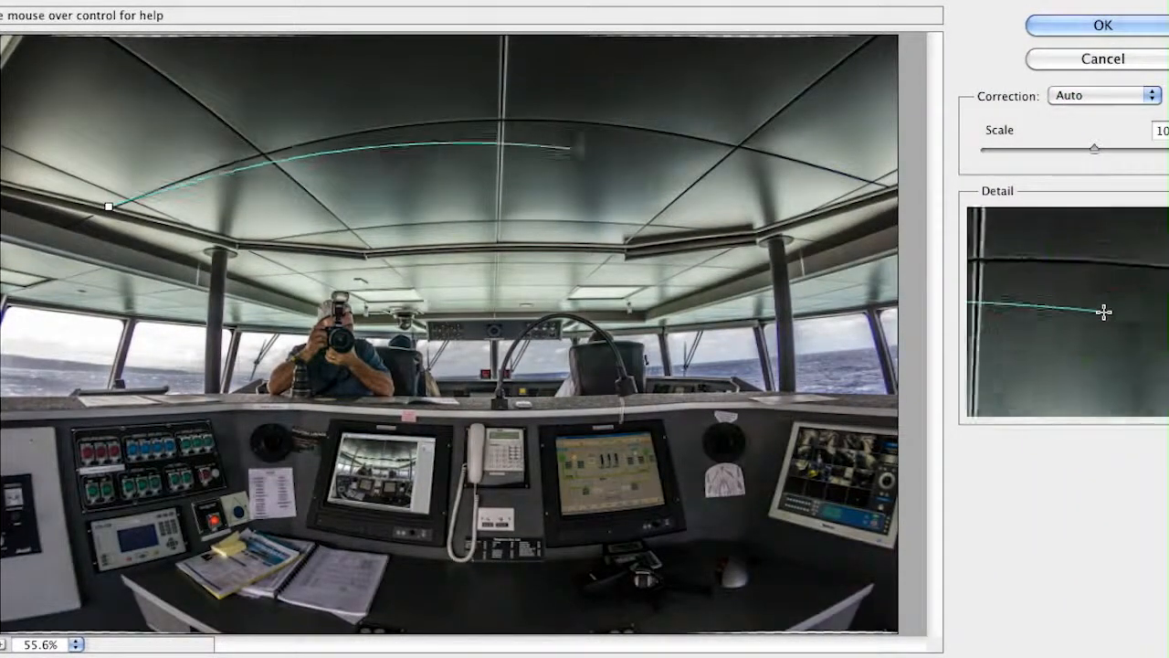
left_click(870, 178)
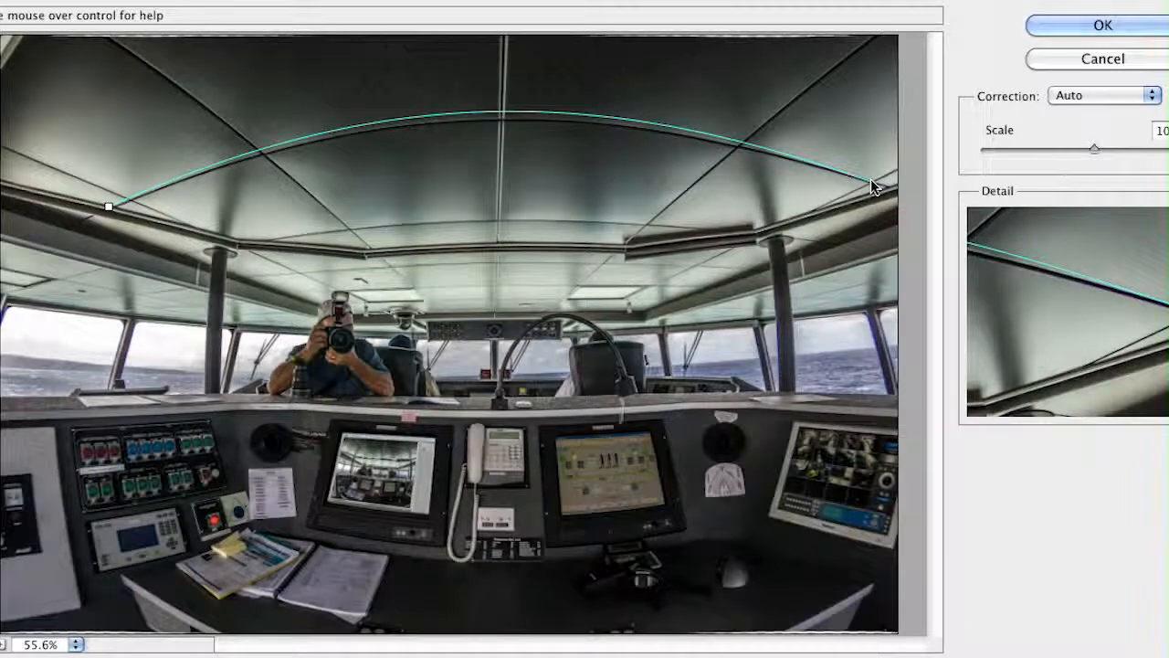
left_click(870, 179, "shift")
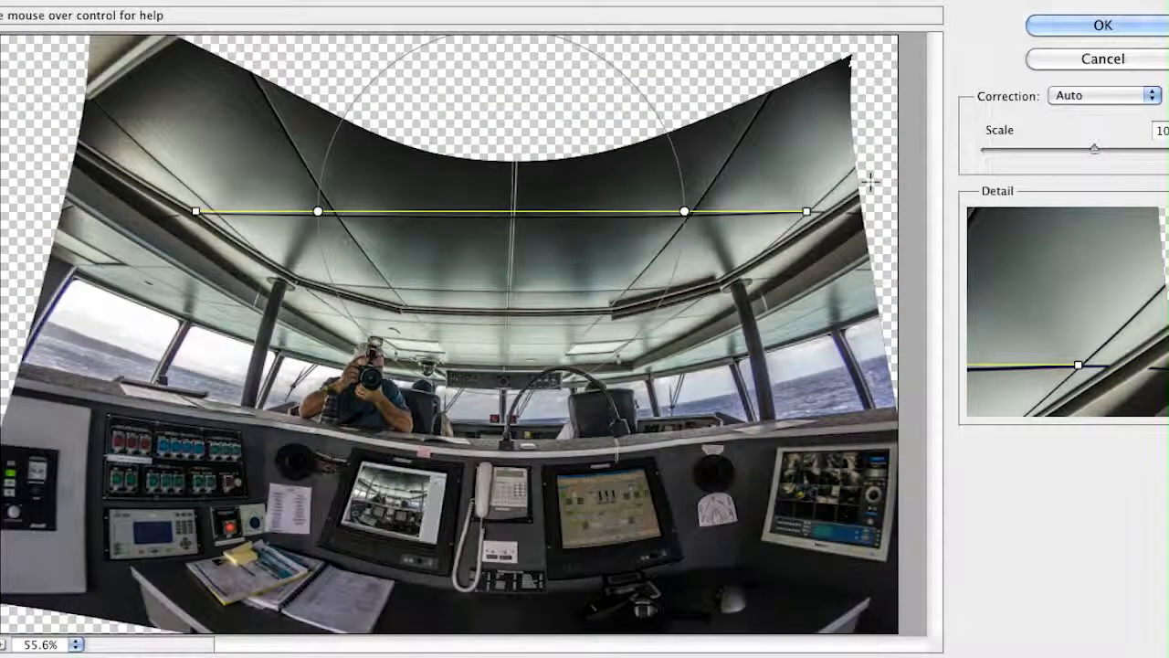
left_click(162, 366)
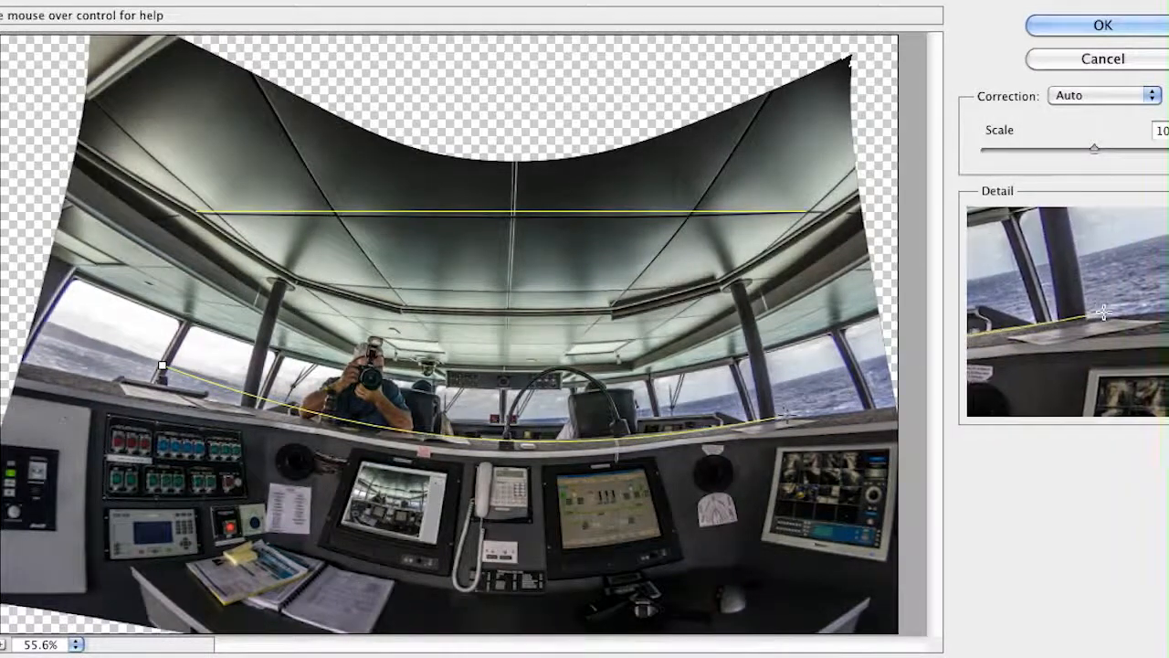
left_click(787, 416)
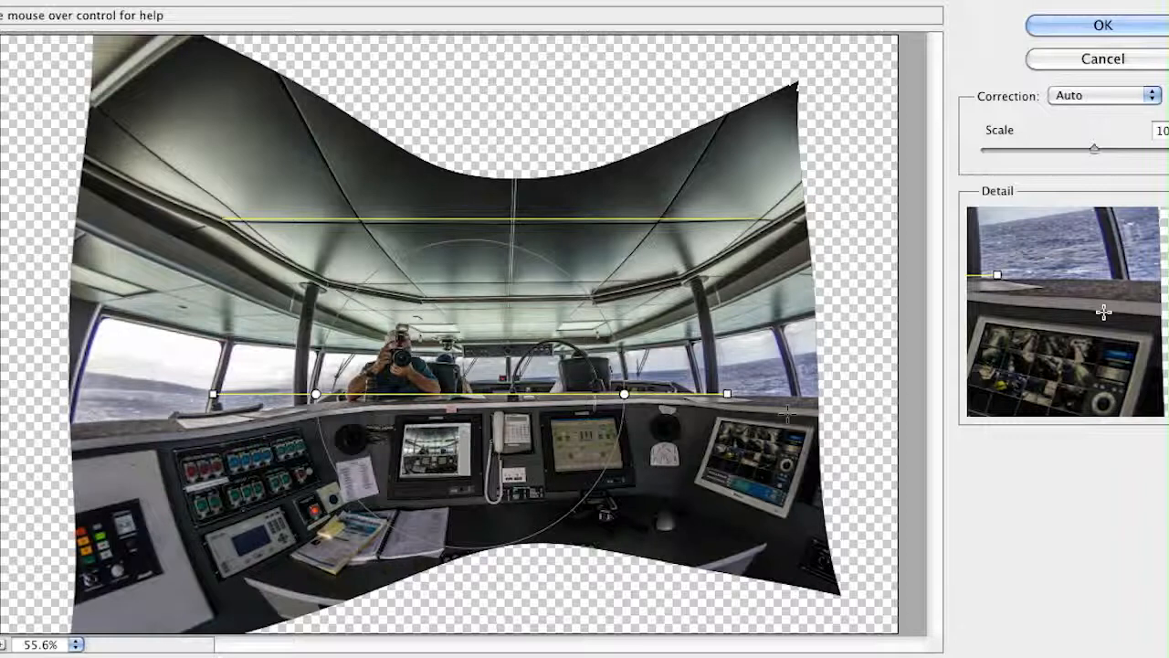
Add straightening constraints along three diagonal ceiling seams, two on the left half and one on the right half of the image
left_click(105, 114)
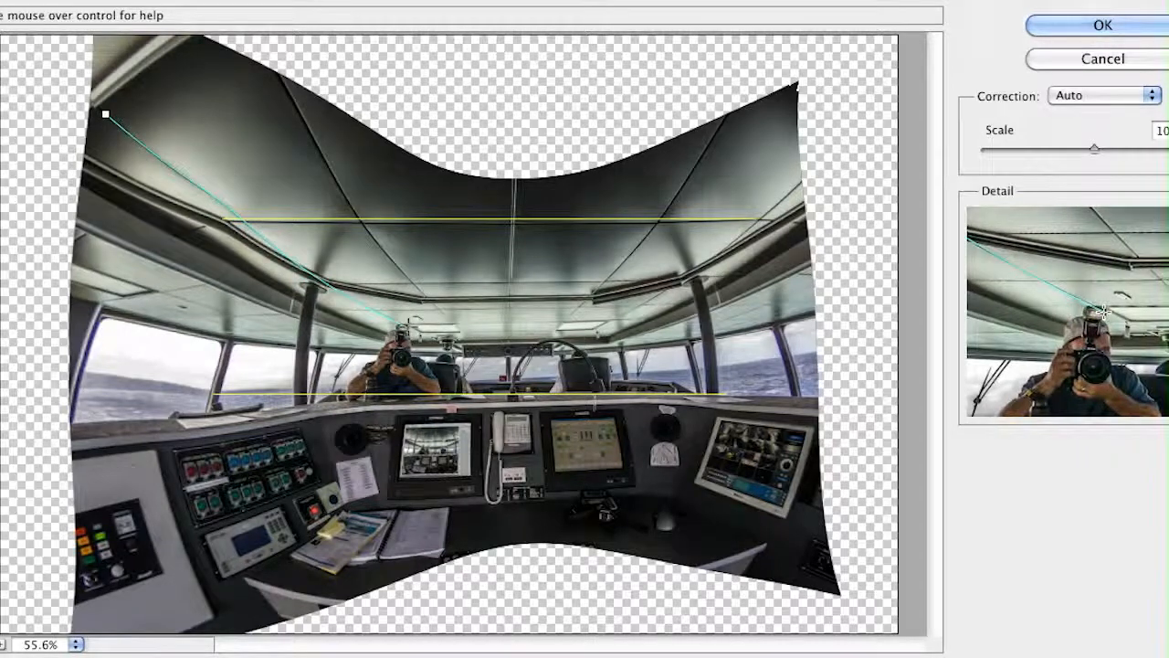
left_click(400, 328)
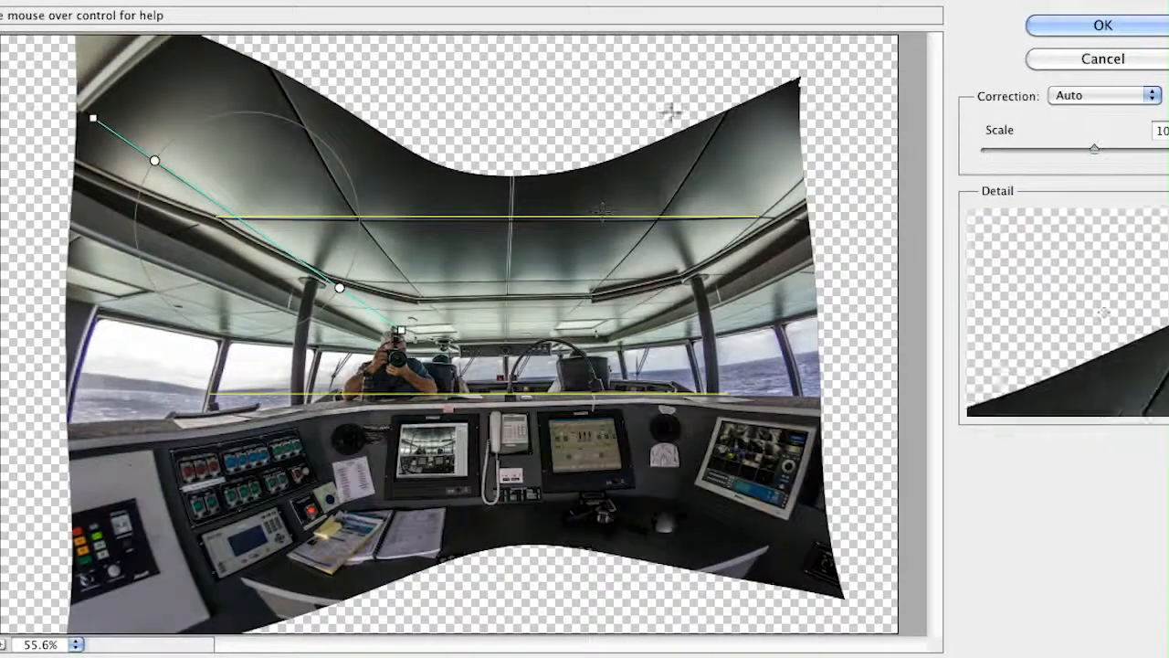
left_click(708, 134)
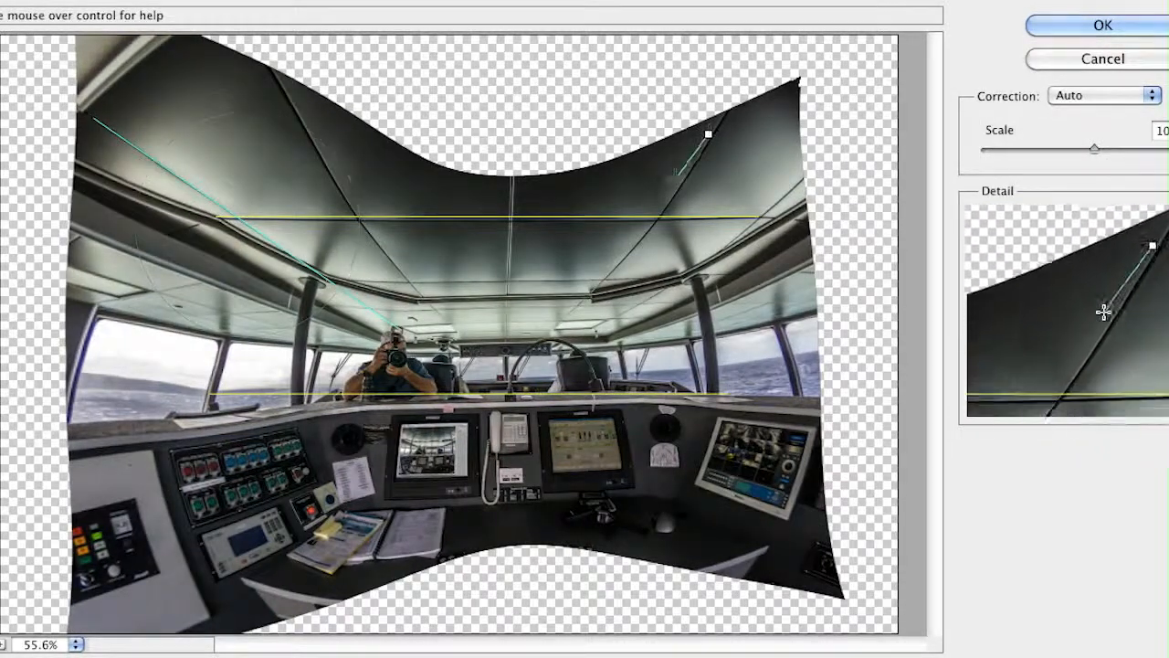
left_click(549, 334)
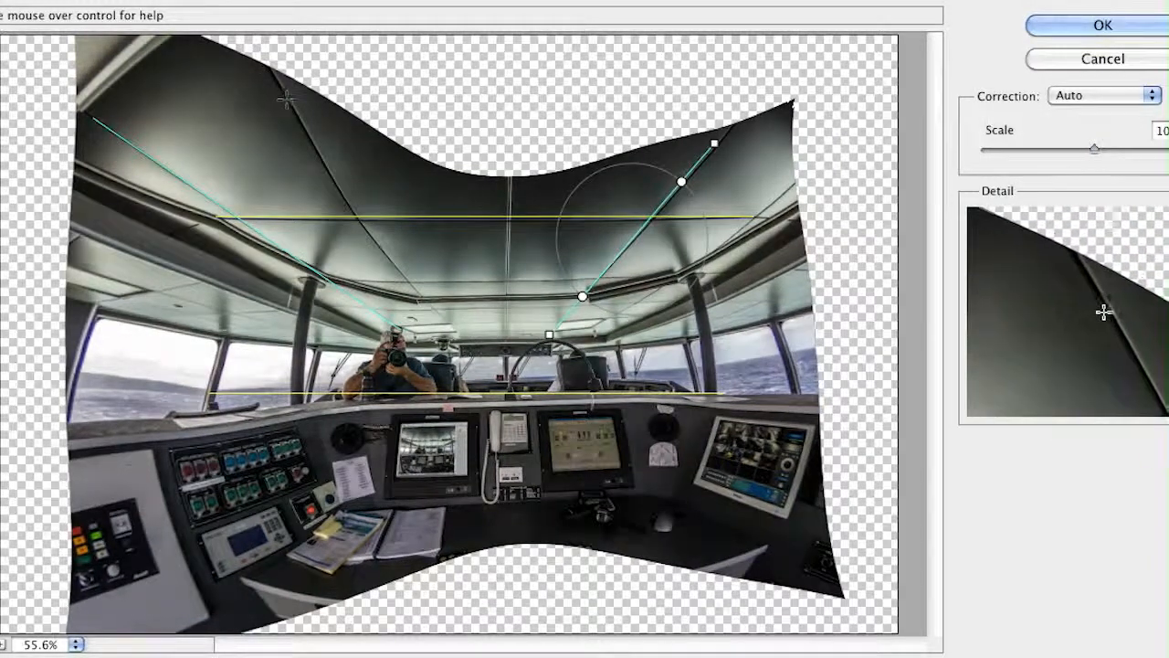
left_click(287, 98)
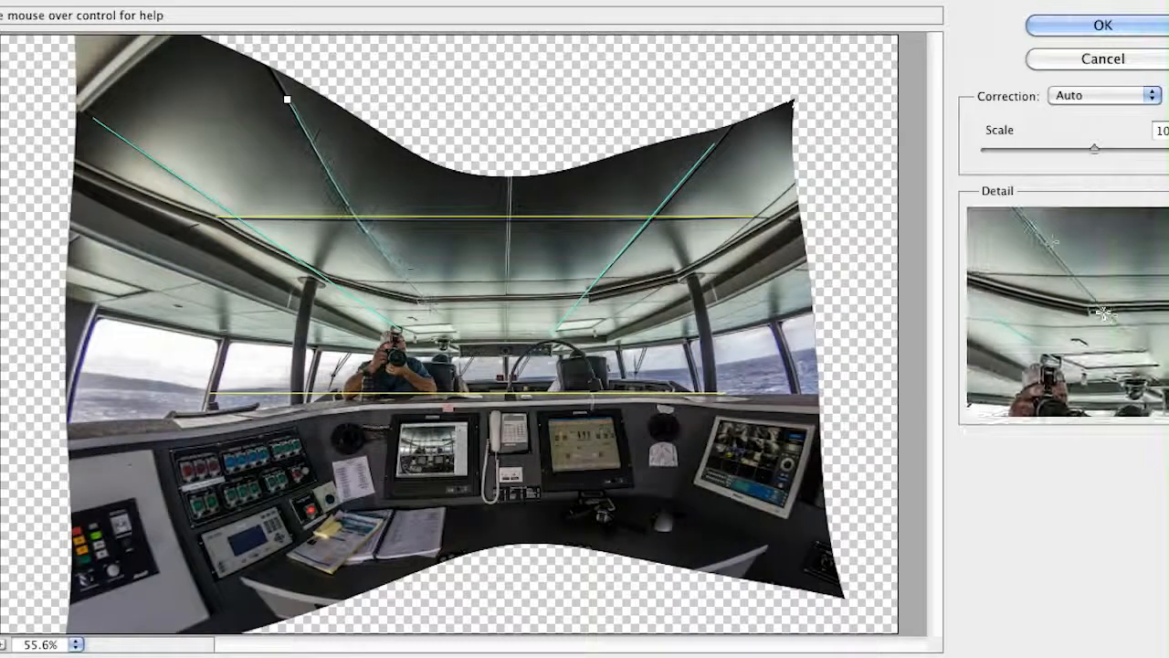
left_click(434, 308)
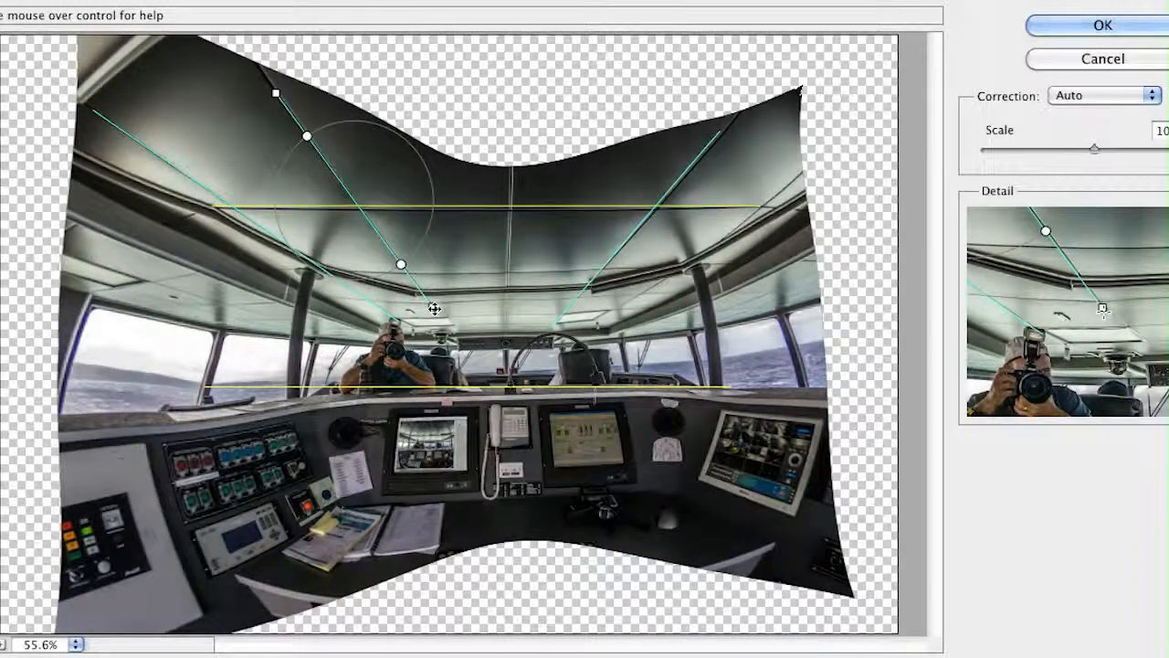
Enlarge the correction scale until the cabin image nearly fills the frame, and apply the filter
left_click_drag(1094, 149, 1168, 151)
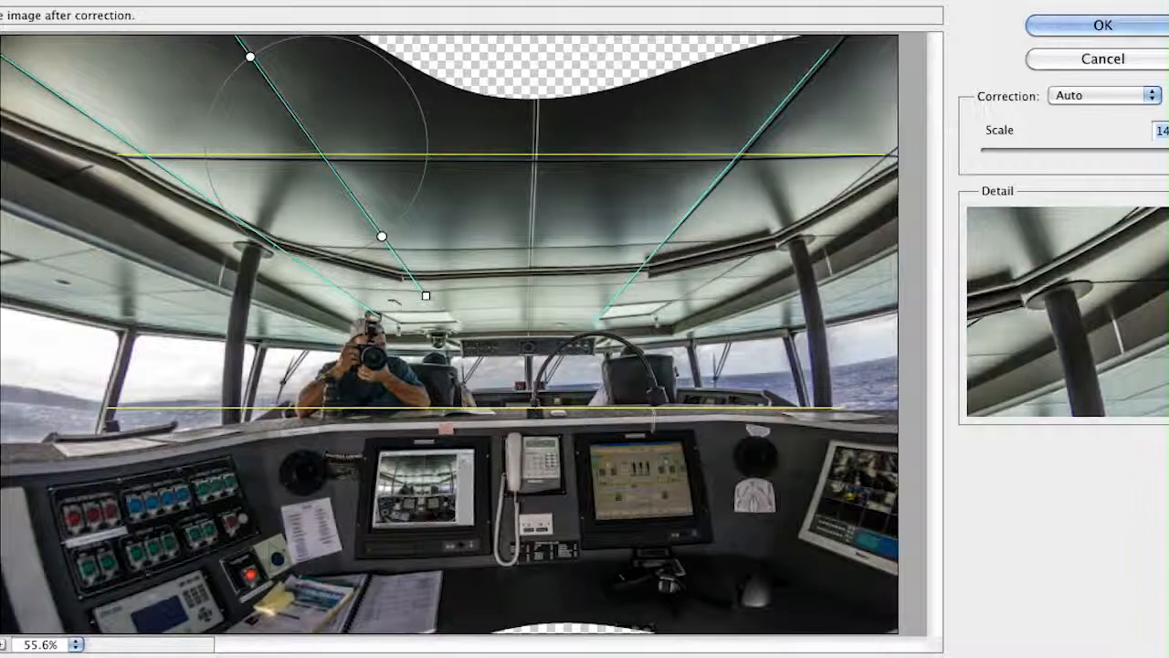
left_click(1089, 24)
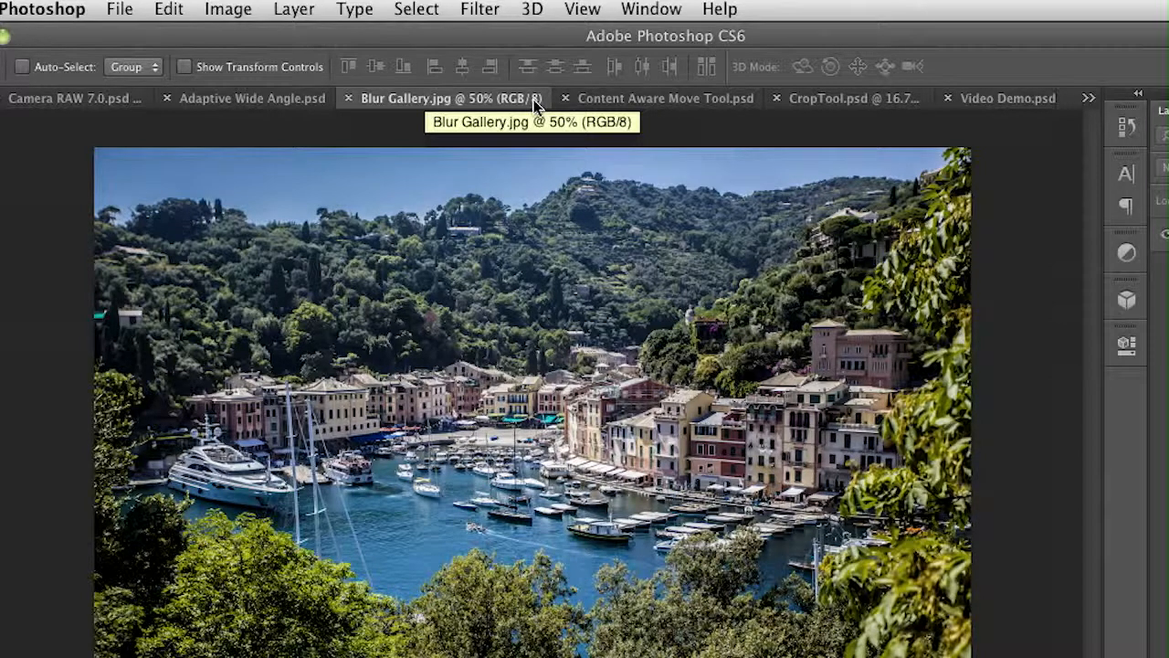
Start a Tilt-Shift blur on Blur Gallery.jpg and hide the on-image blur controls to preview the effect
left_click(480, 9)
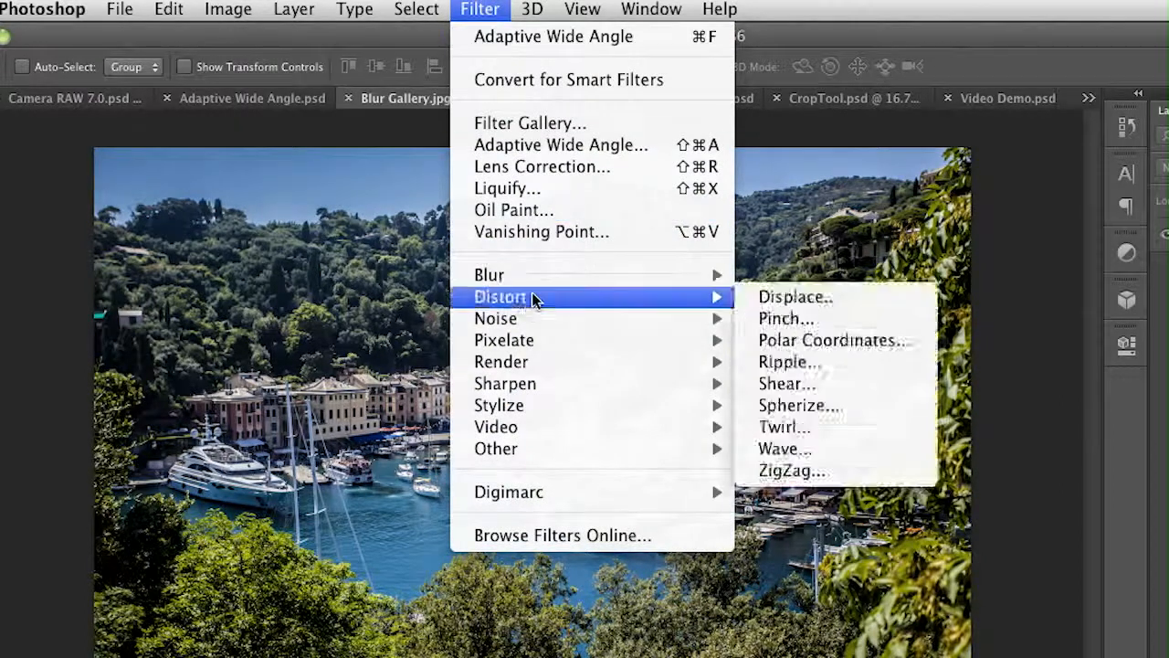
mouse_move(537, 279)
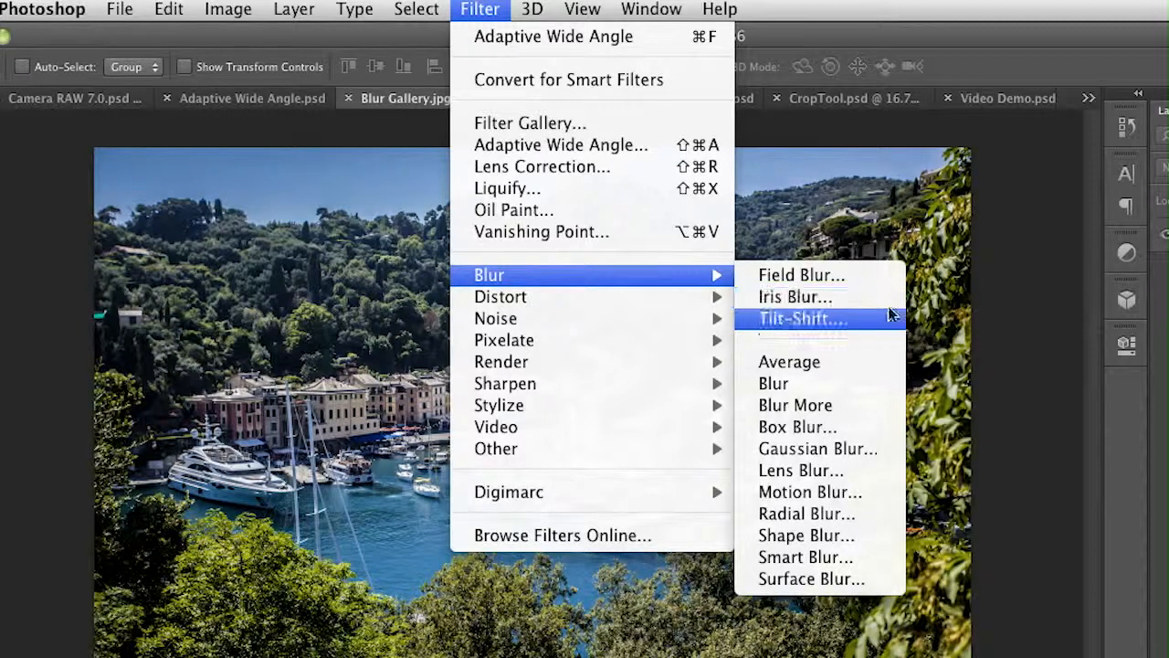
left_click(799, 317)
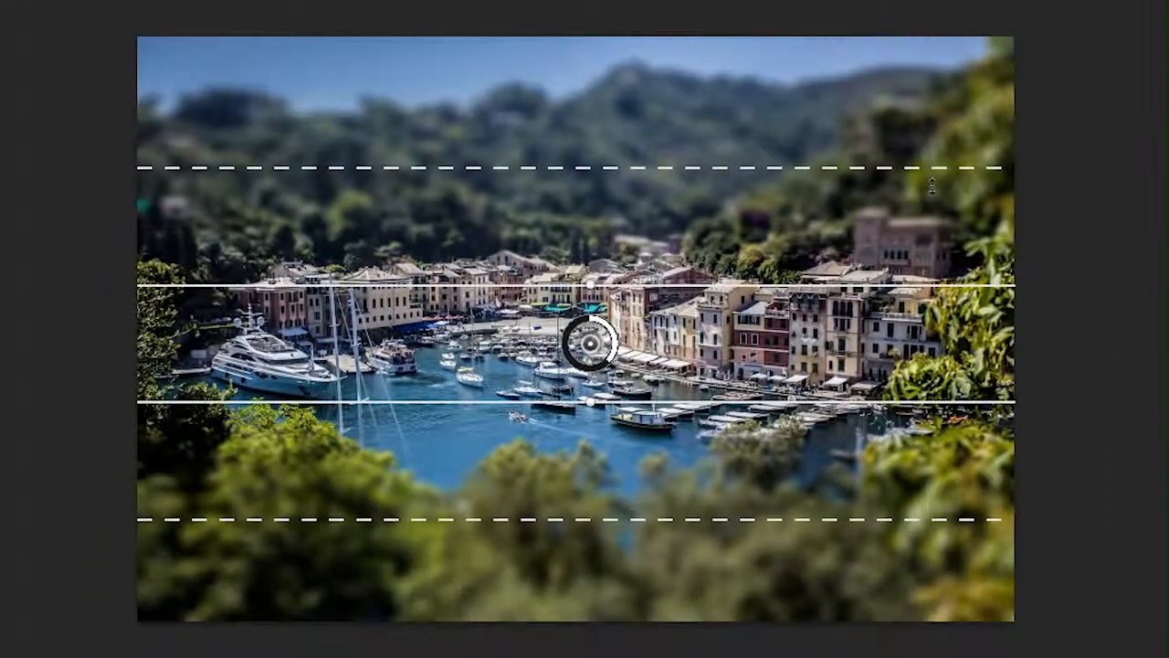
key("h")
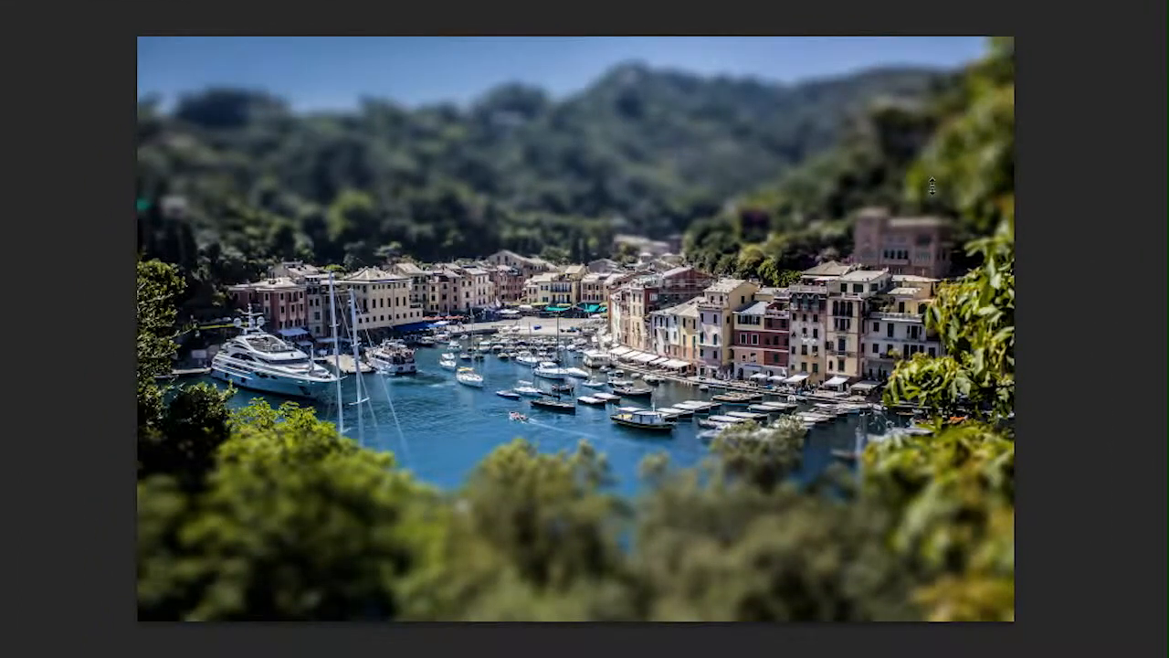
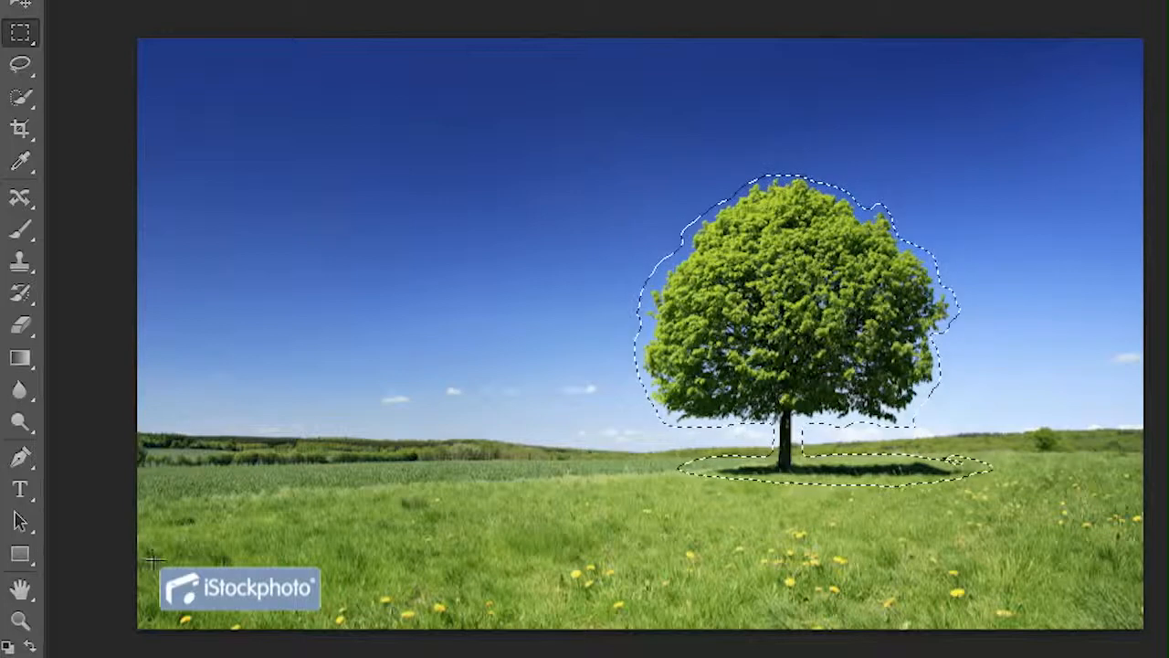
Replace the tree selection with a rectangular one around the iStockphoto logo, and Content-Aware Move the logo to the meadow's lower-right corner
key("ctrl+d")
left_click_drag(157, 564, 329, 613)
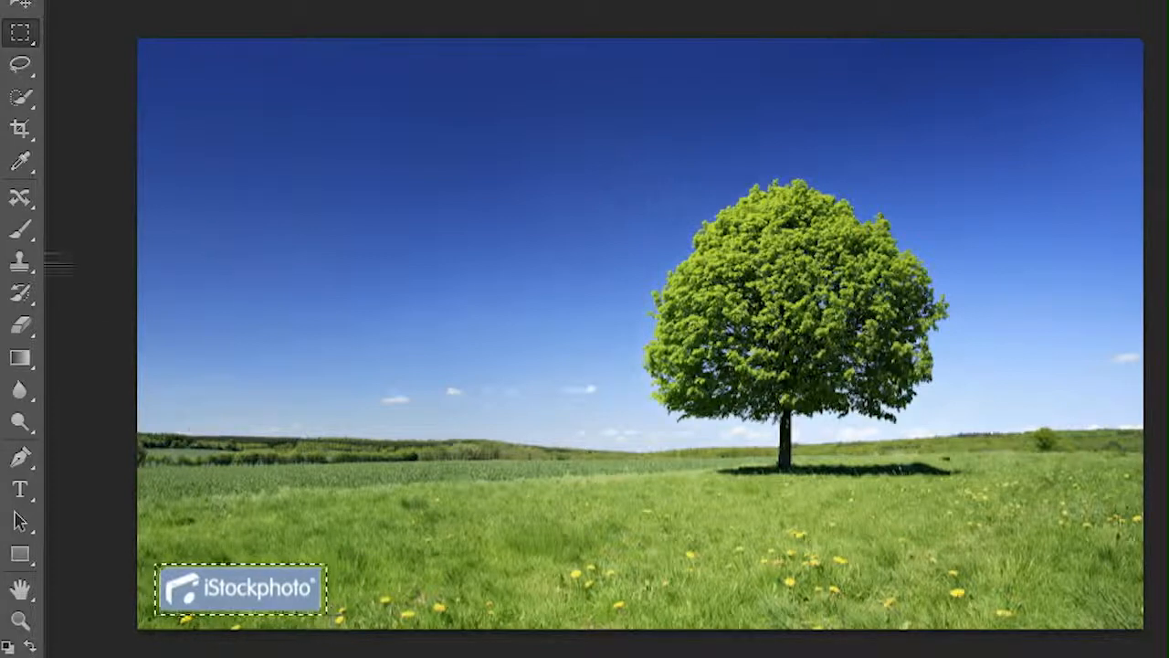
left_click(22, 203)
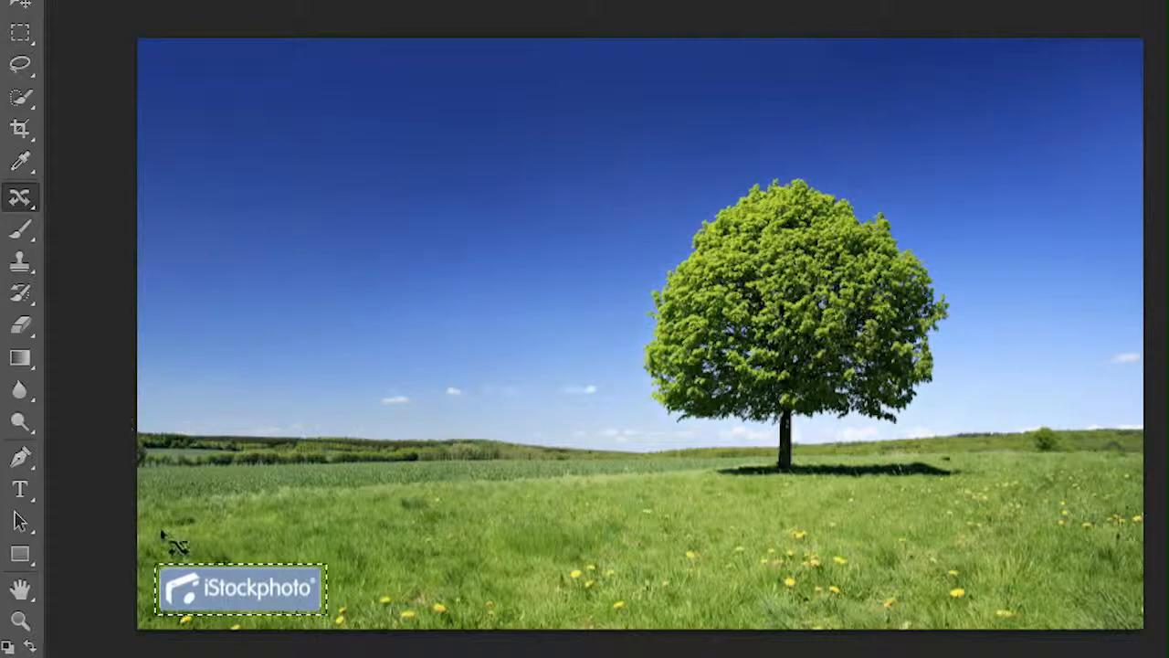
left_click_drag(232, 594, 1011, 569)
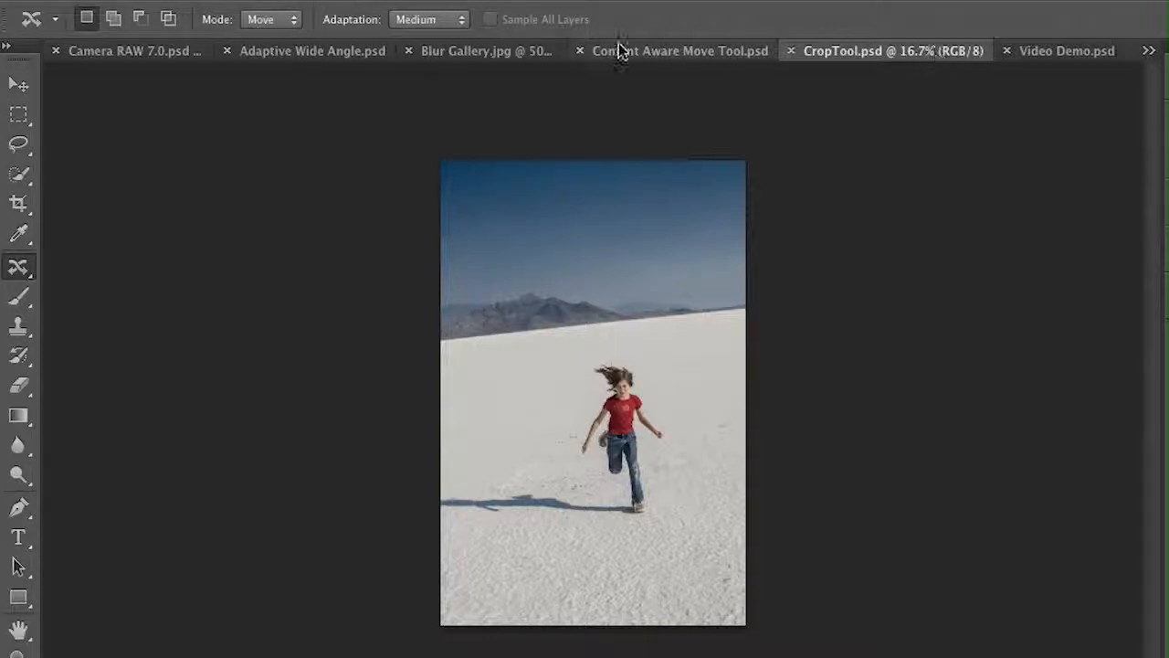
Tighten the crop frame around the running girl in CropTool.psd and rotate the image counterclockwise beneath it
left_click(20, 202)
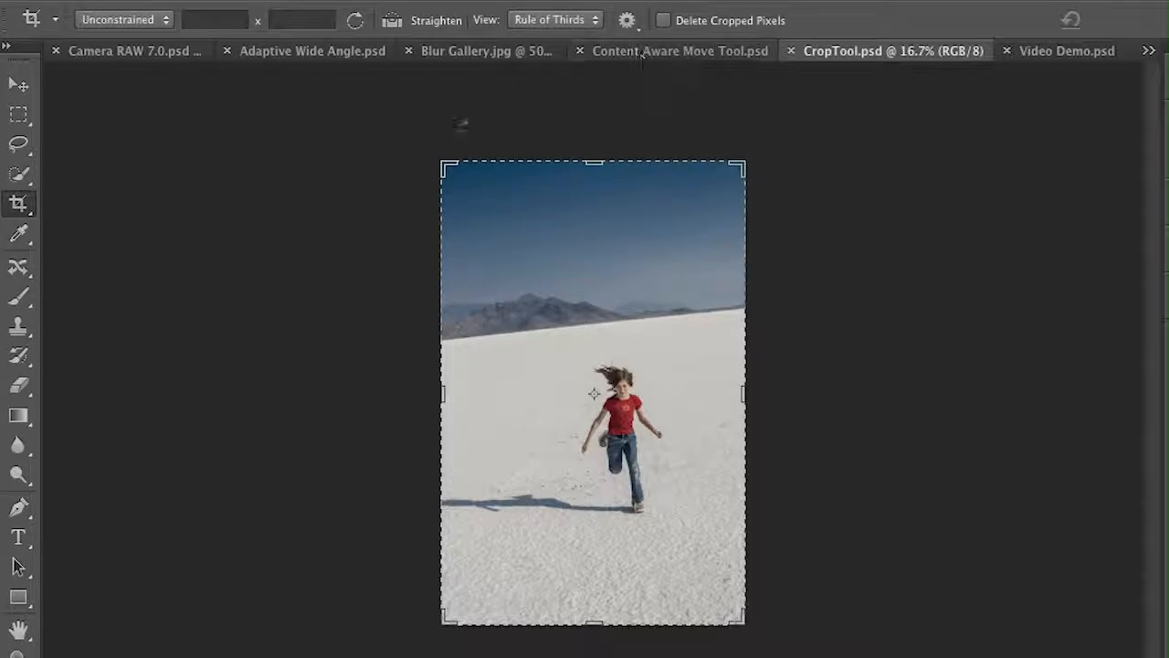
left_click_drag(443, 155, 475, 213)
mouse_move(713, 565)
left_mouse_down()
mouse_move(700, 542)
mouse_move(708, 549)
left_mouse_up()
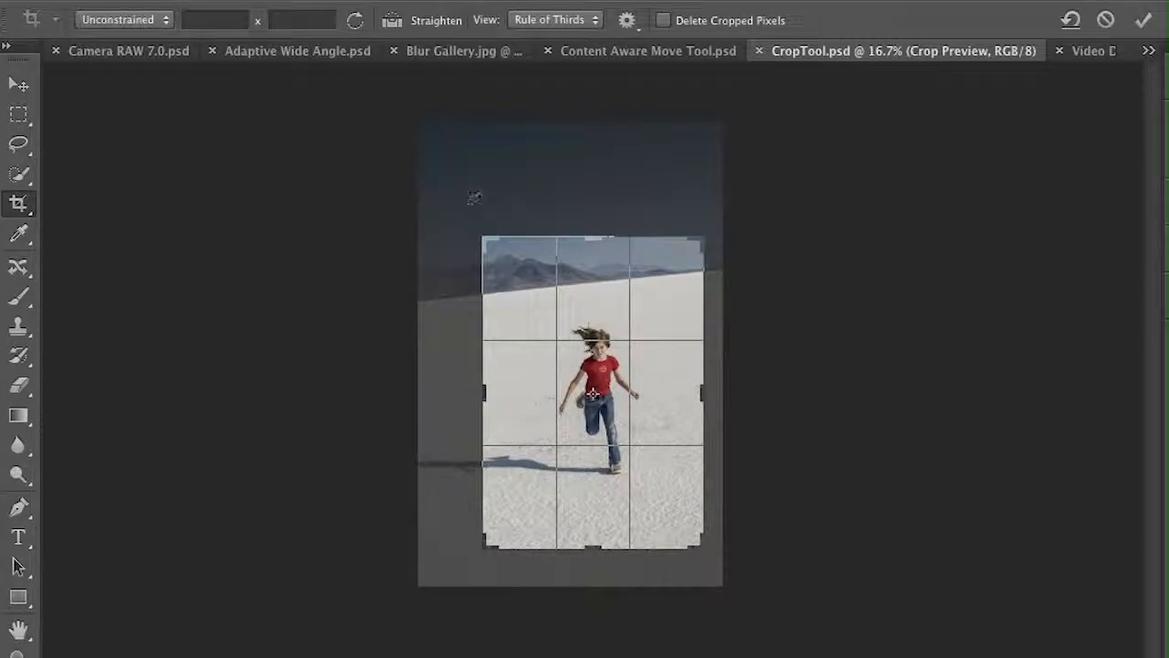
left_click_drag(474, 198, 434, 217)
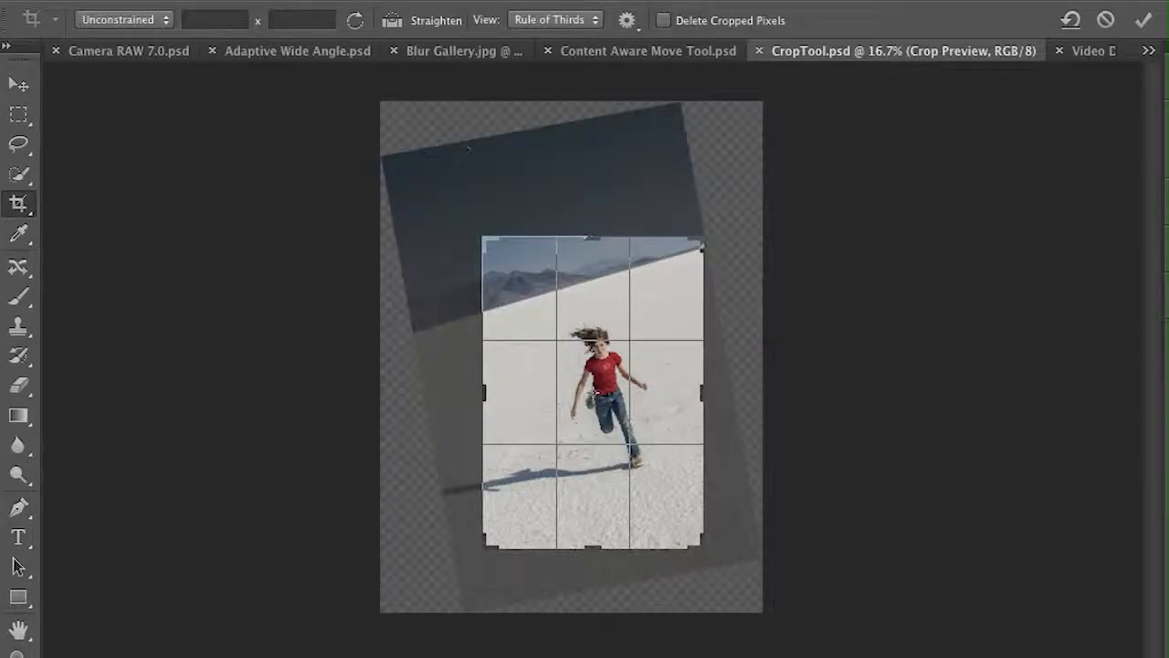
Enable Classic Mode for the Crop tool and rotate the crop frame further clockwise around the girl
left_click(626, 21)
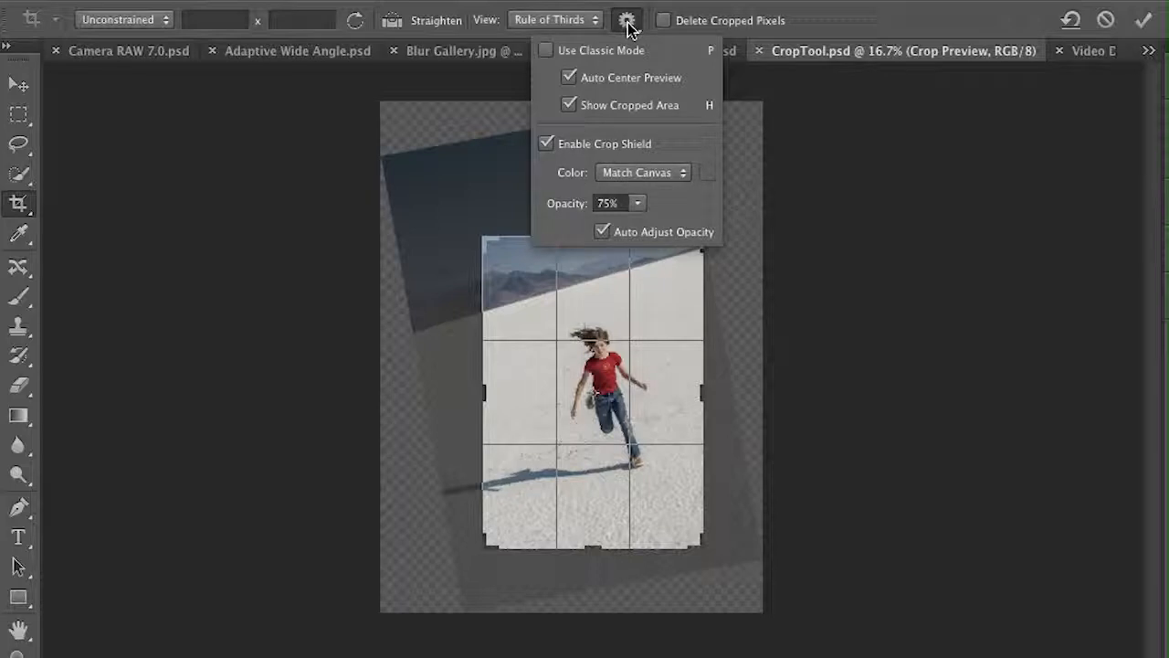
left_click(561, 53)
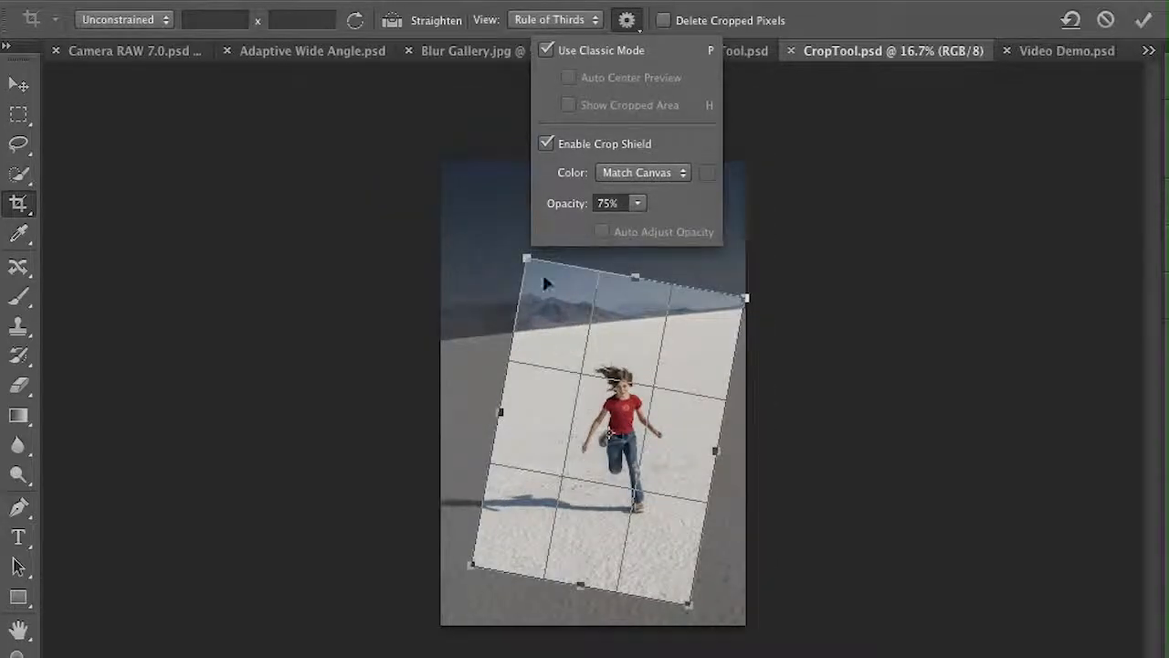
left_click_drag(523, 240, 549, 247)
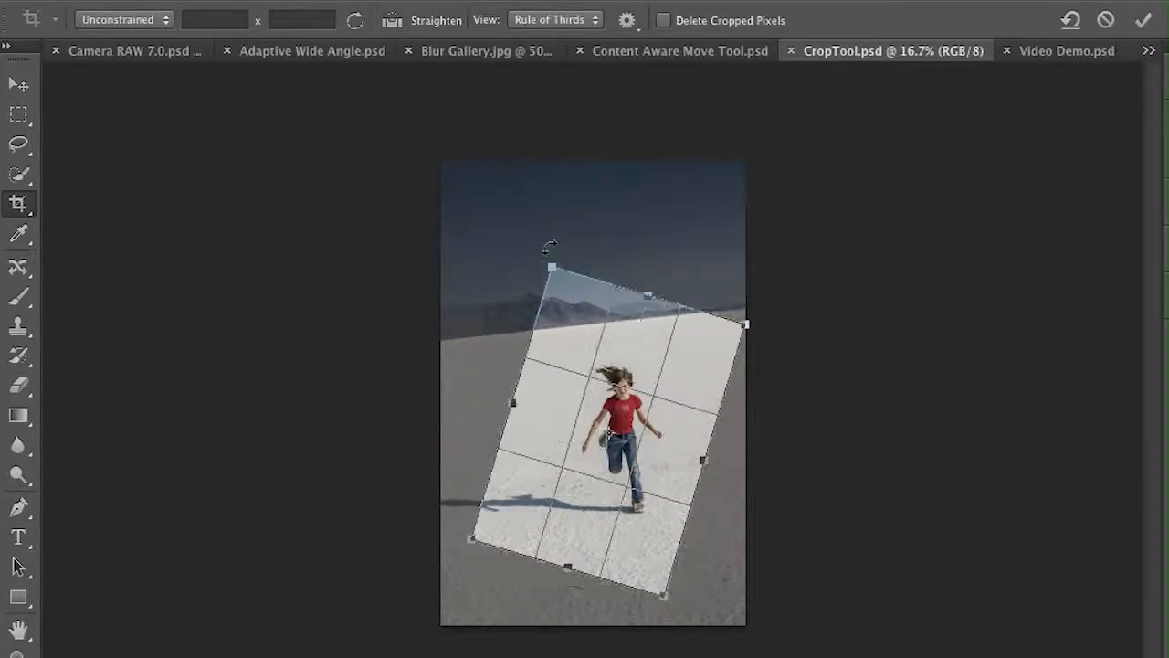
Disable Classic Mode for the Crop tool and enlarge the crop frame around the running girl
left_click(632, 23)
left_click(628, 52)
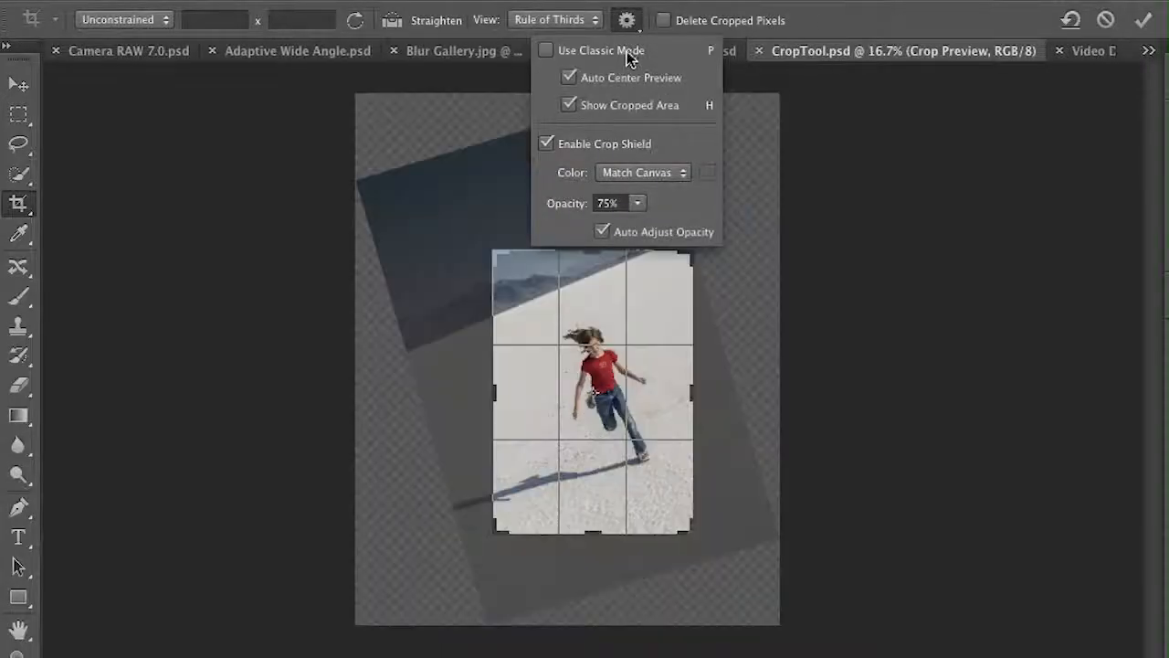
left_click_drag(493, 245, 450, 218)
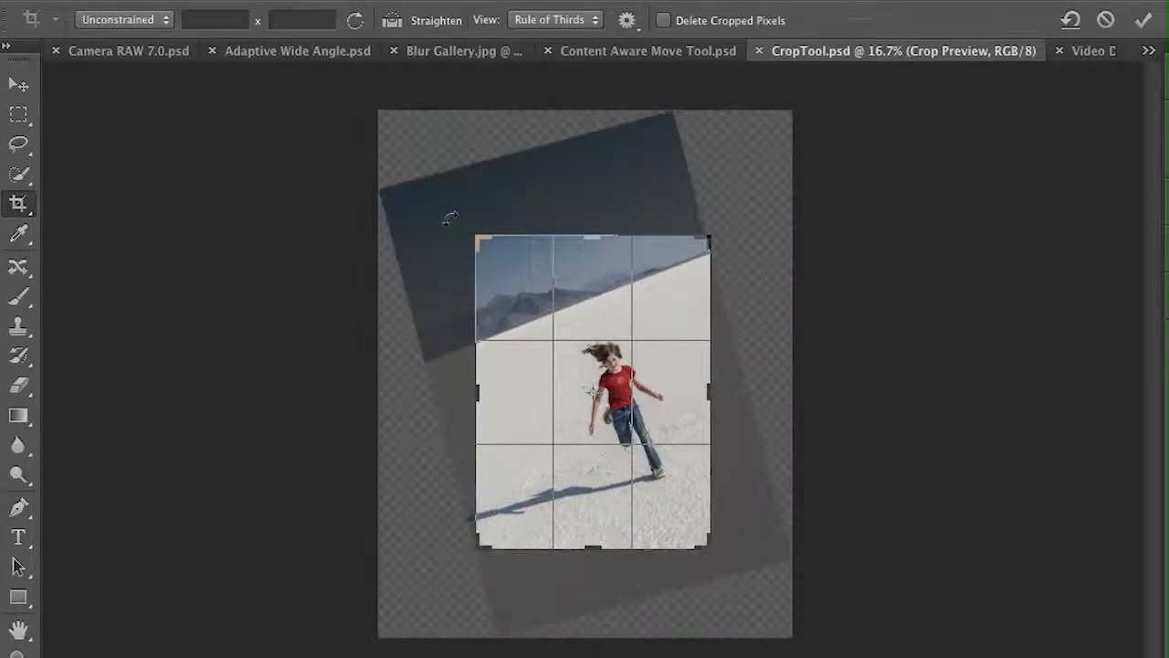
Straighten the image along the horizon line behind the running girl and commit the crop
left_click(393, 20)
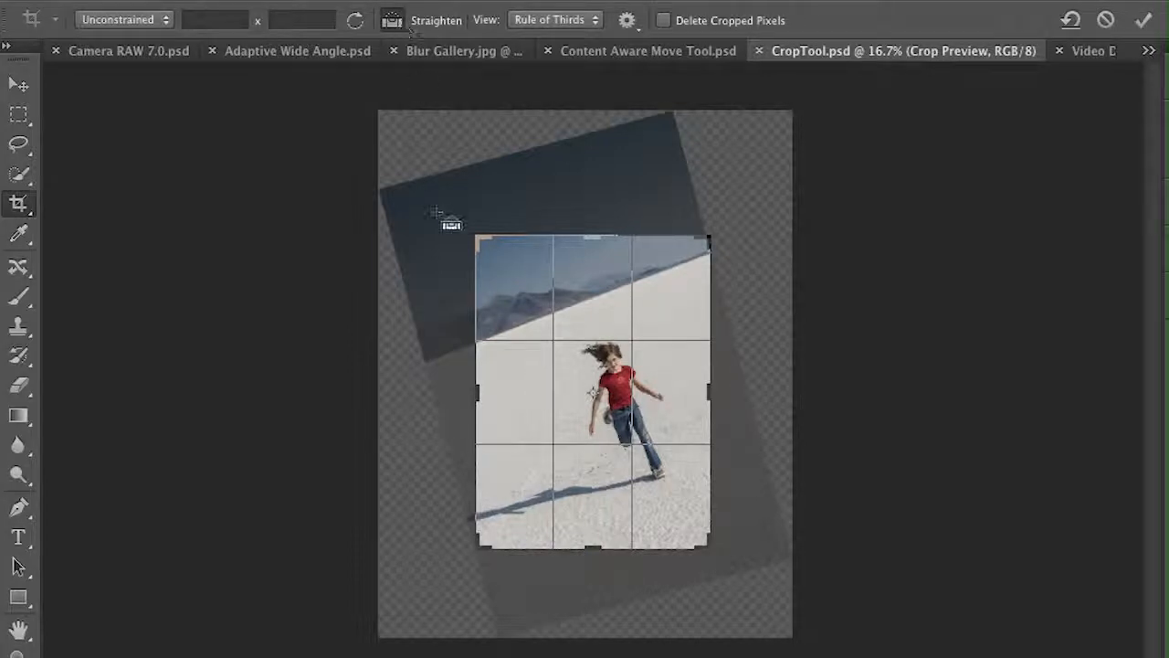
mouse_move(481, 337)
left_mouse_down()
mouse_move(700, 250)
mouse_move(692, 262)
left_mouse_up()
key("Return")
key("super")
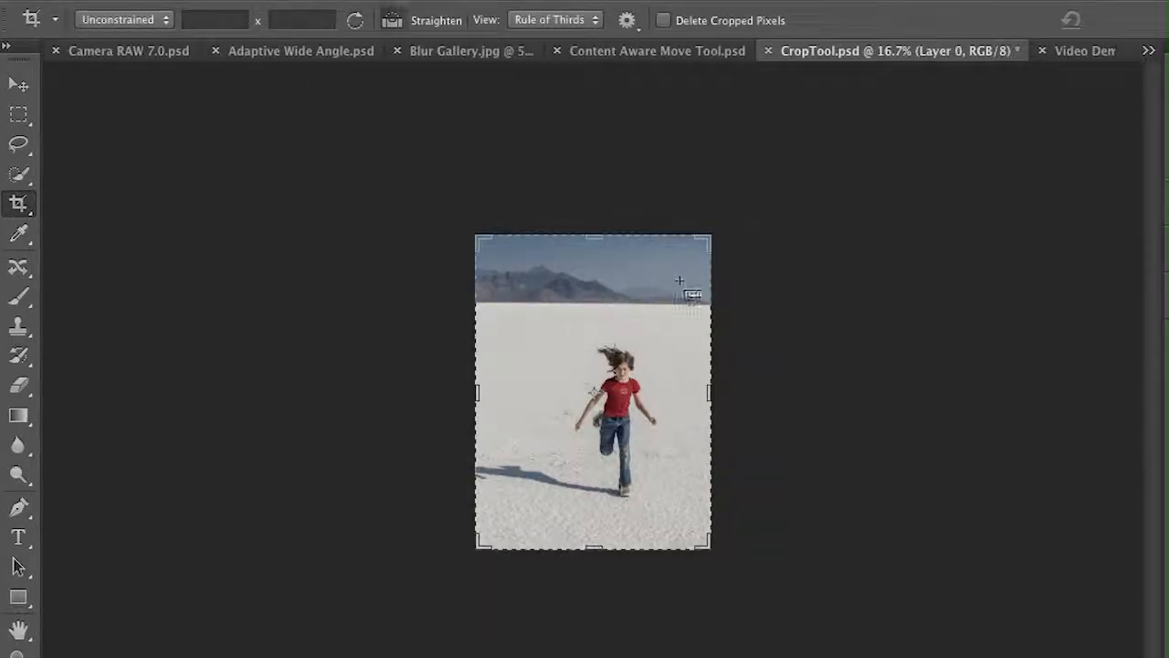
key("super+equal")
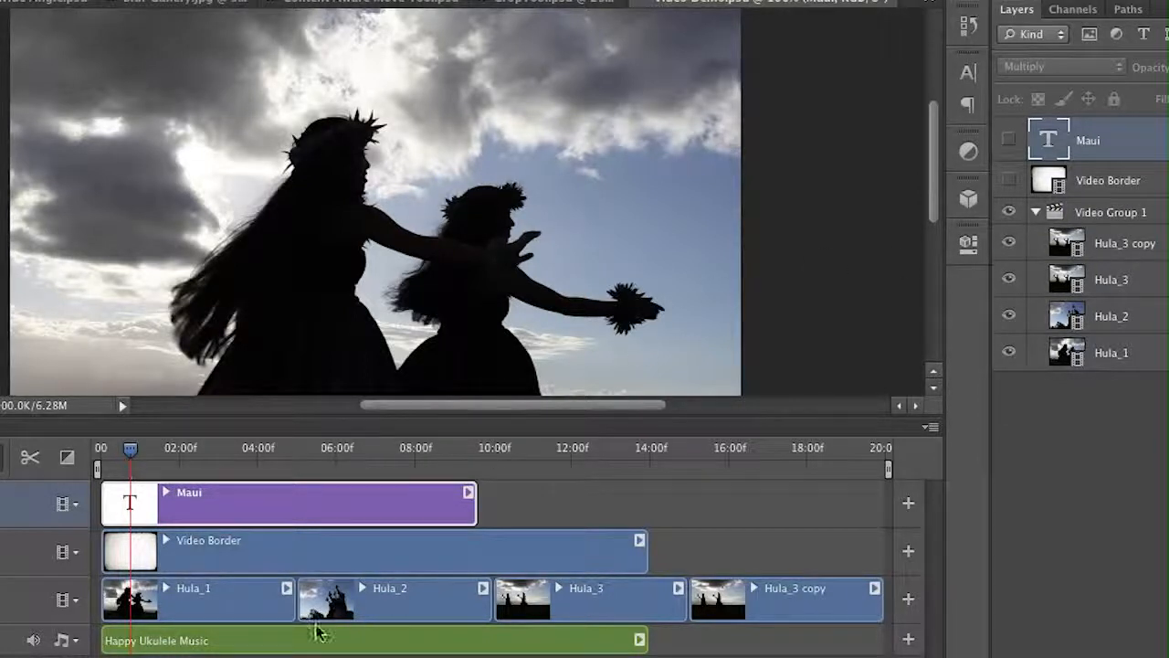
Trim the end of the Hula_3 copy clip in Video Demo.psd to a duration of about 3.5 s
left_click(310, 646)
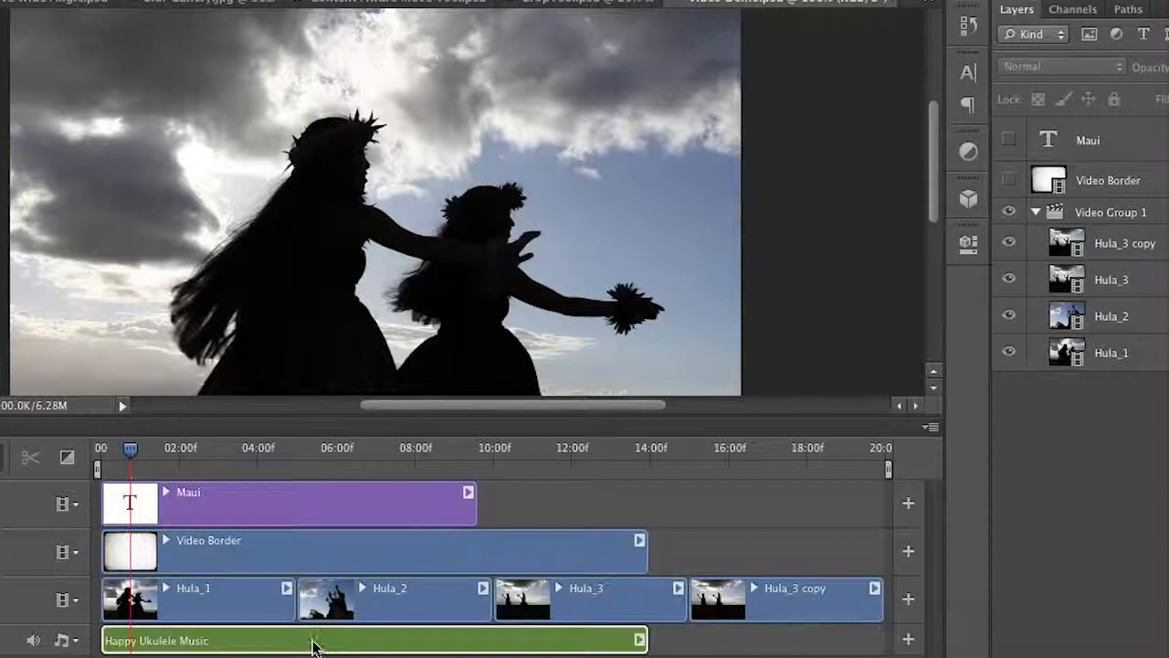
left_click(864, 615)
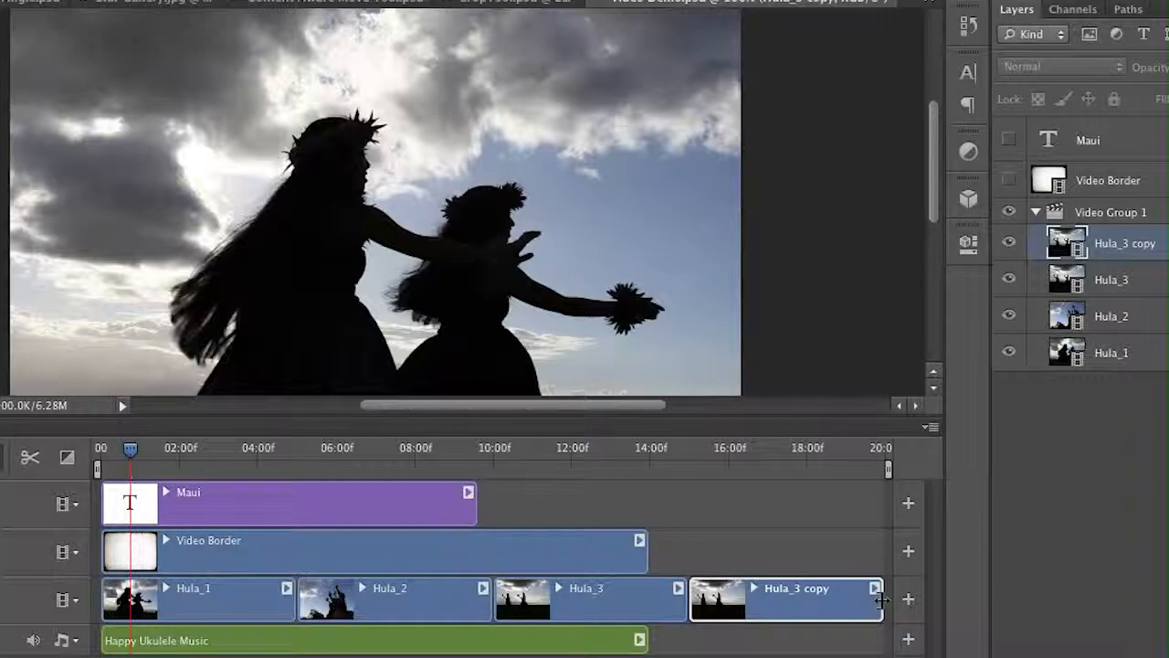
left_click_drag(881, 599, 823, 598)
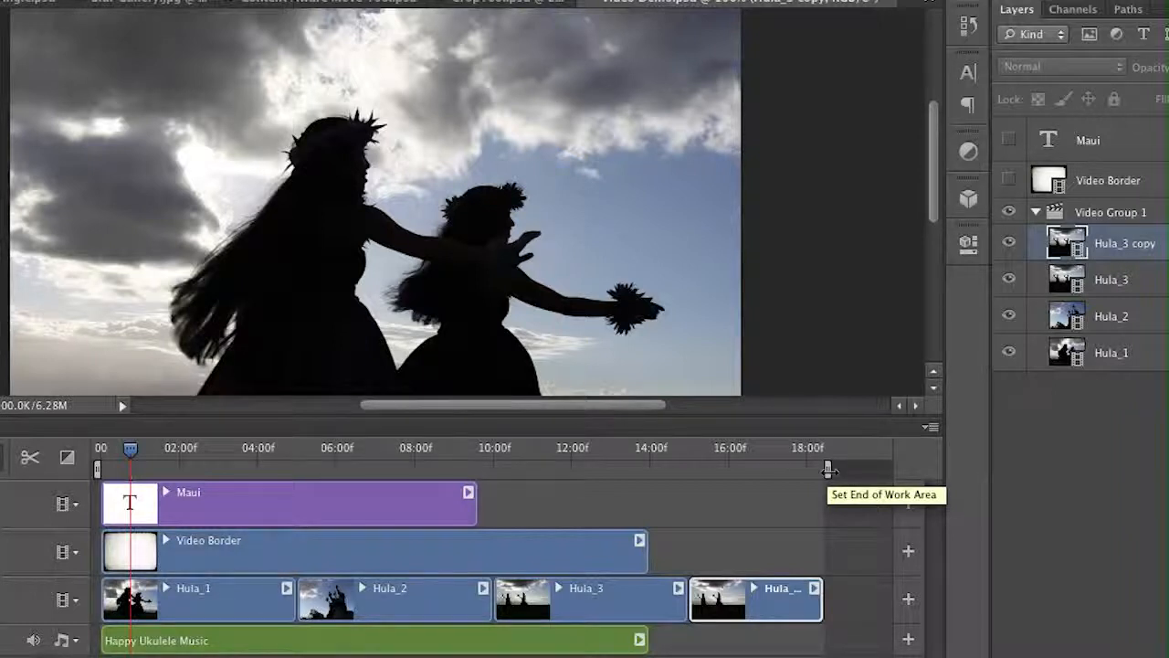
Set the duration of the Hula_3 copy clip to 5 s
right_click(782, 613)
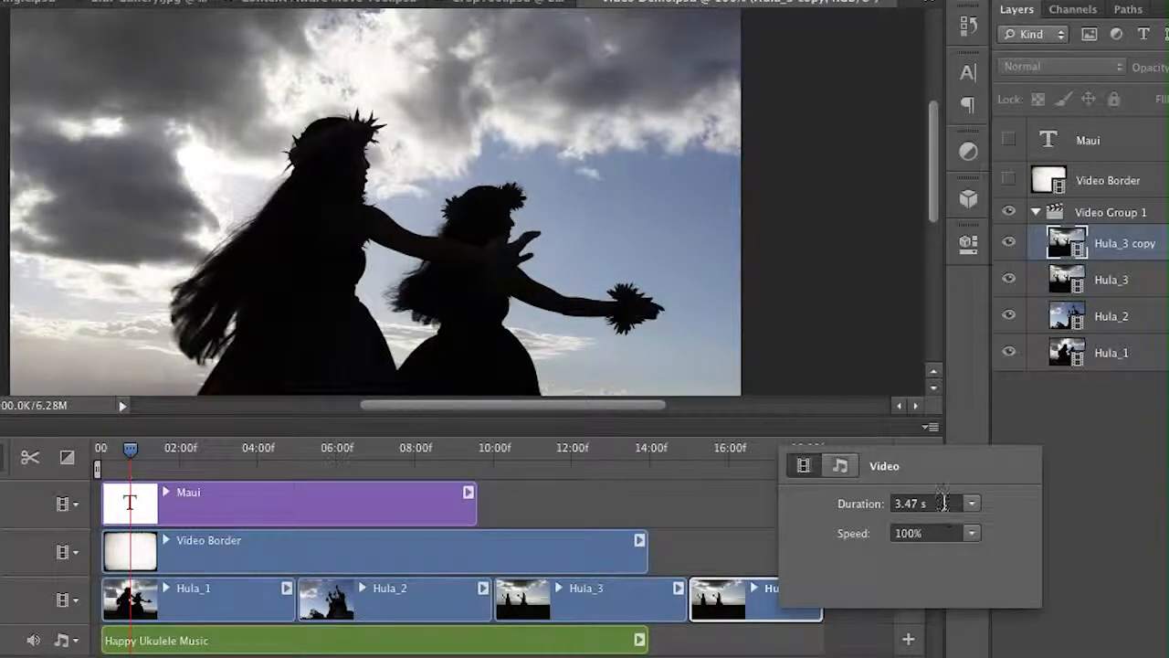
left_click_drag(950, 503, 811, 498)
type("5")
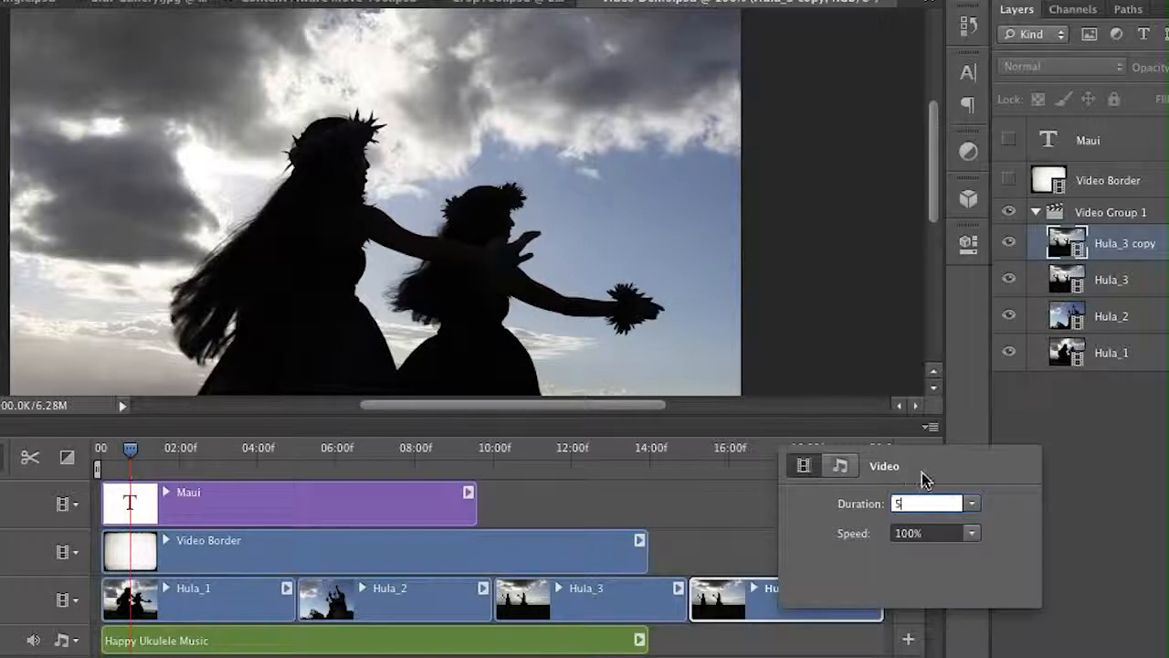
key("Return")
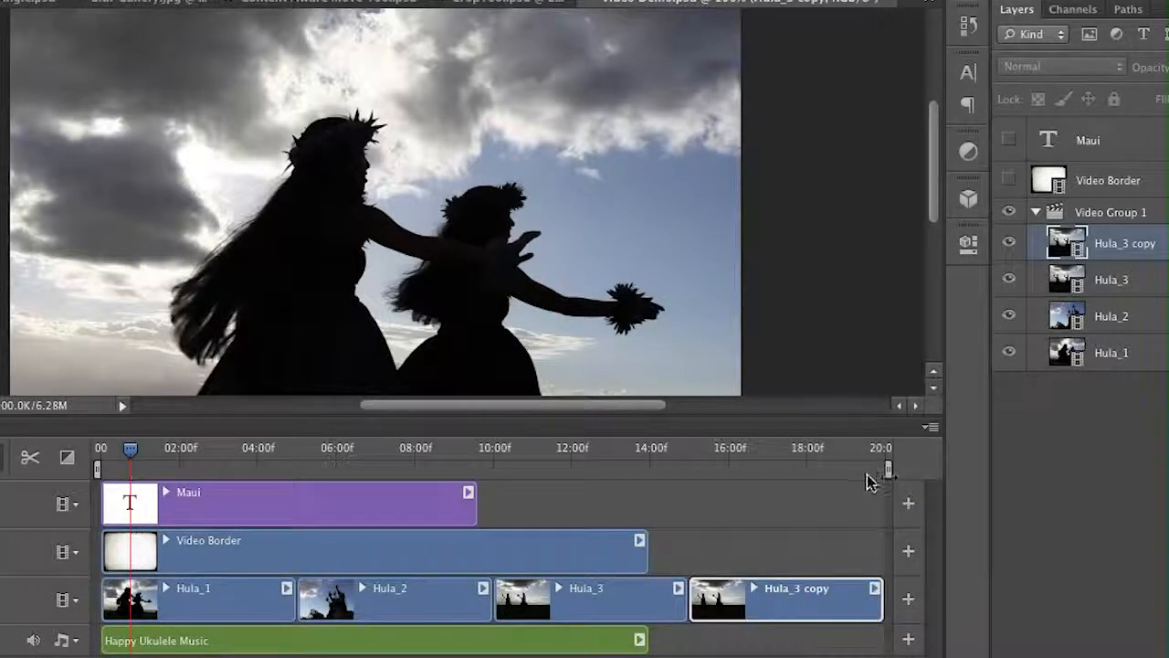
Add 2 s Cross Fade transitions between all neighbouring clips in Video Group 1
left_click(65, 458)
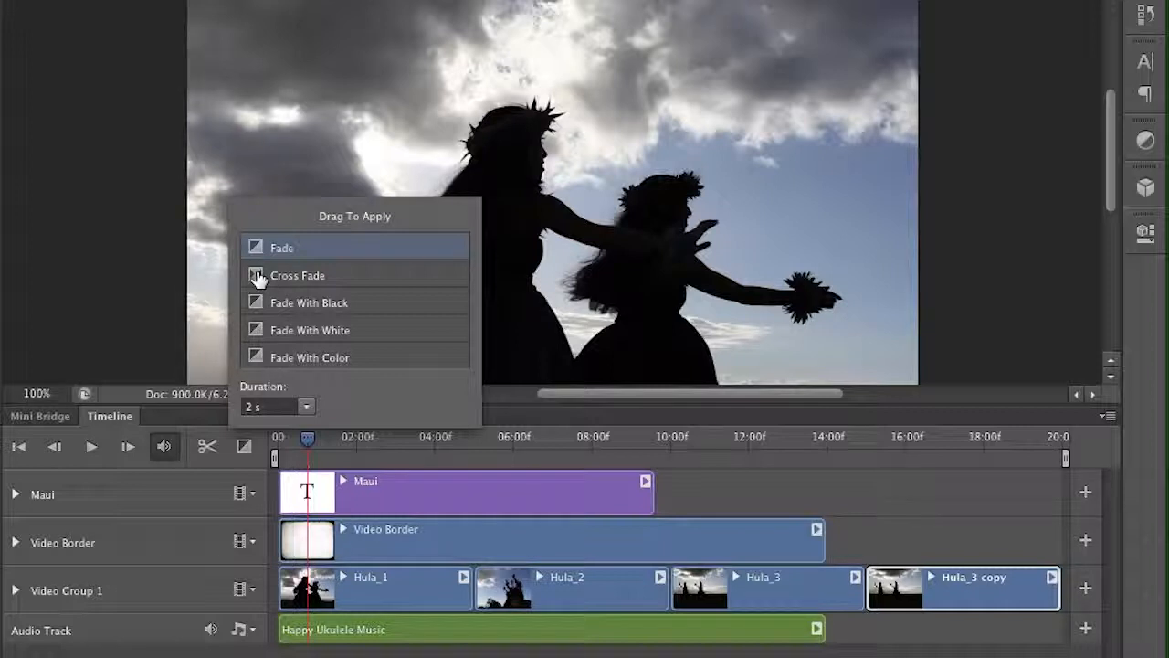
left_click(256, 277)
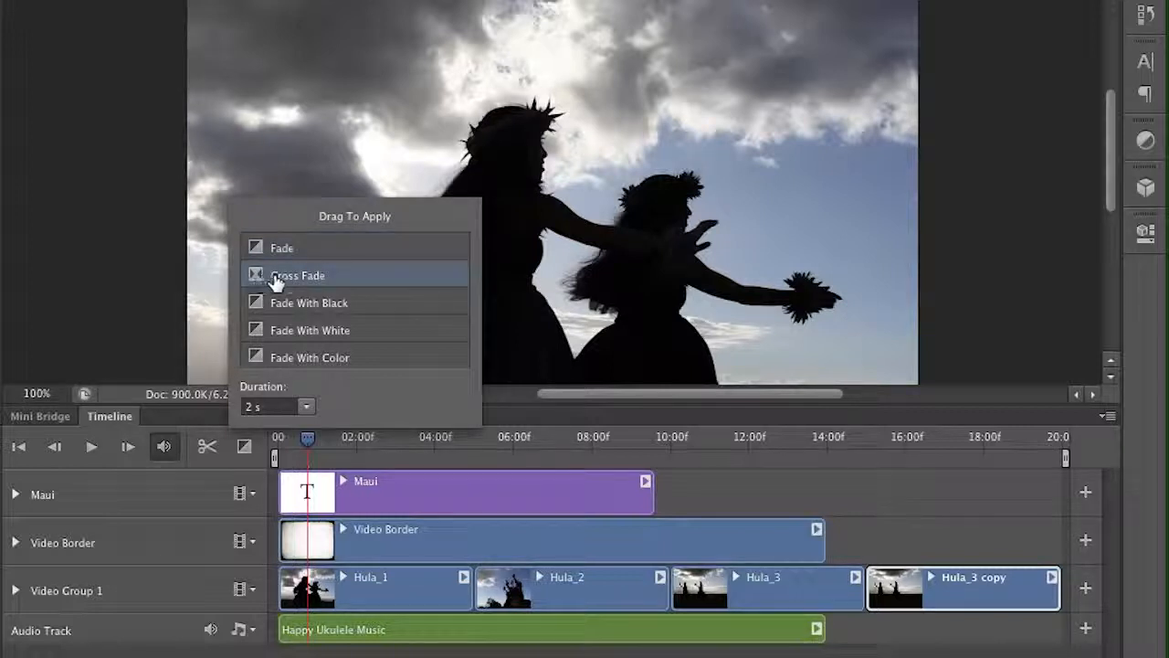
left_click_drag(317, 290, 472, 586)
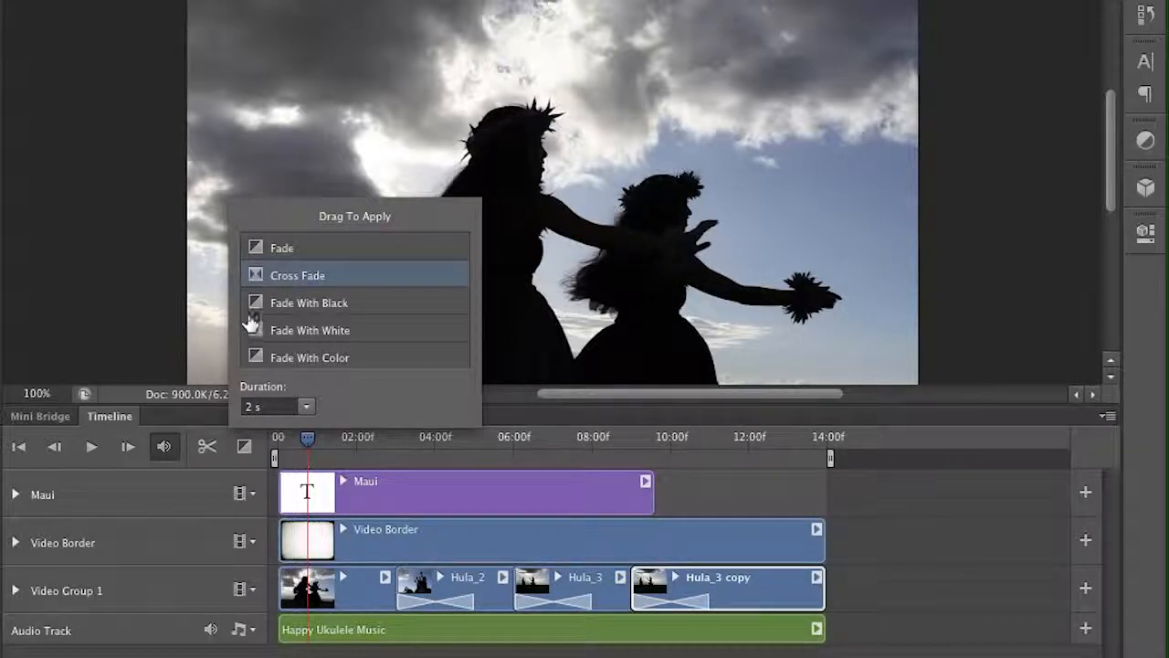
Apply a 2 s Fade With Black to the end of the Hula_3 copy clip and preview the video
left_click(255, 307)
left_click_drag(254, 307, 762, 588)
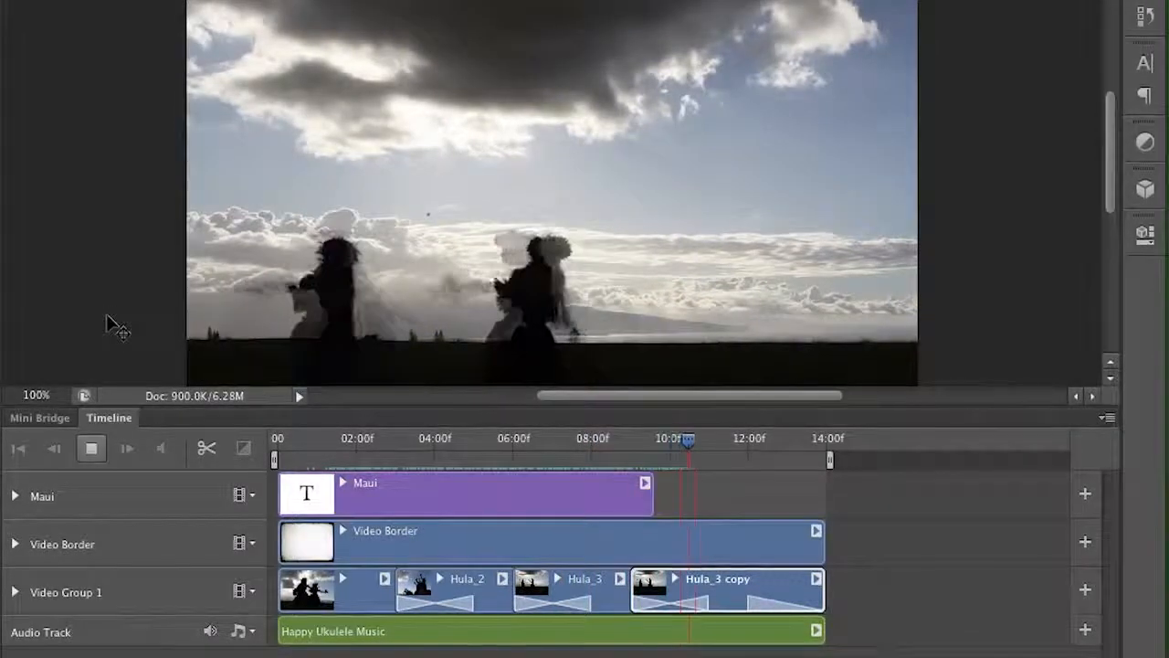
key("space")
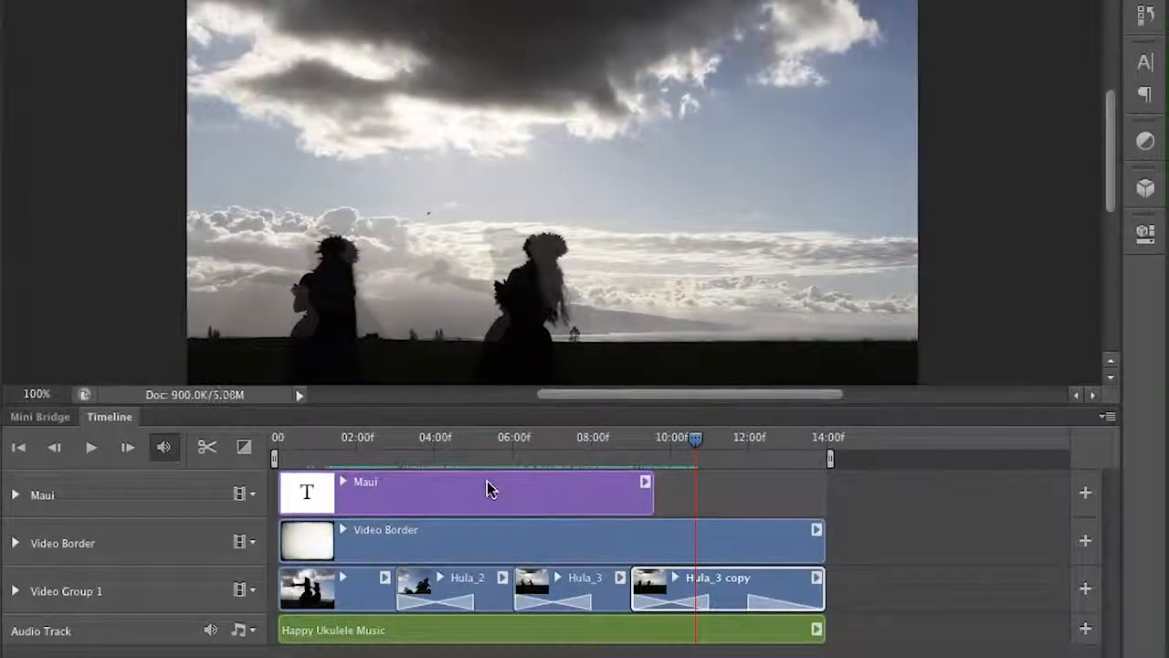
Examine the motion presets offered for the Maui title clip, leaving its motion set to Custom
right_click(487, 489)
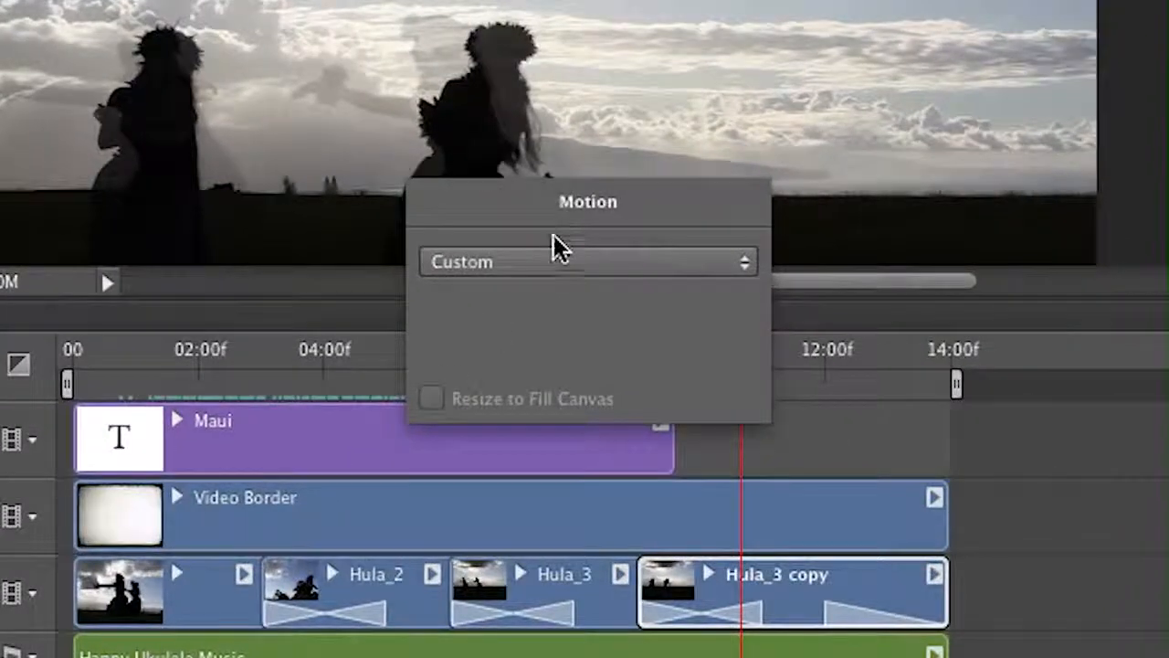
left_click(559, 260)
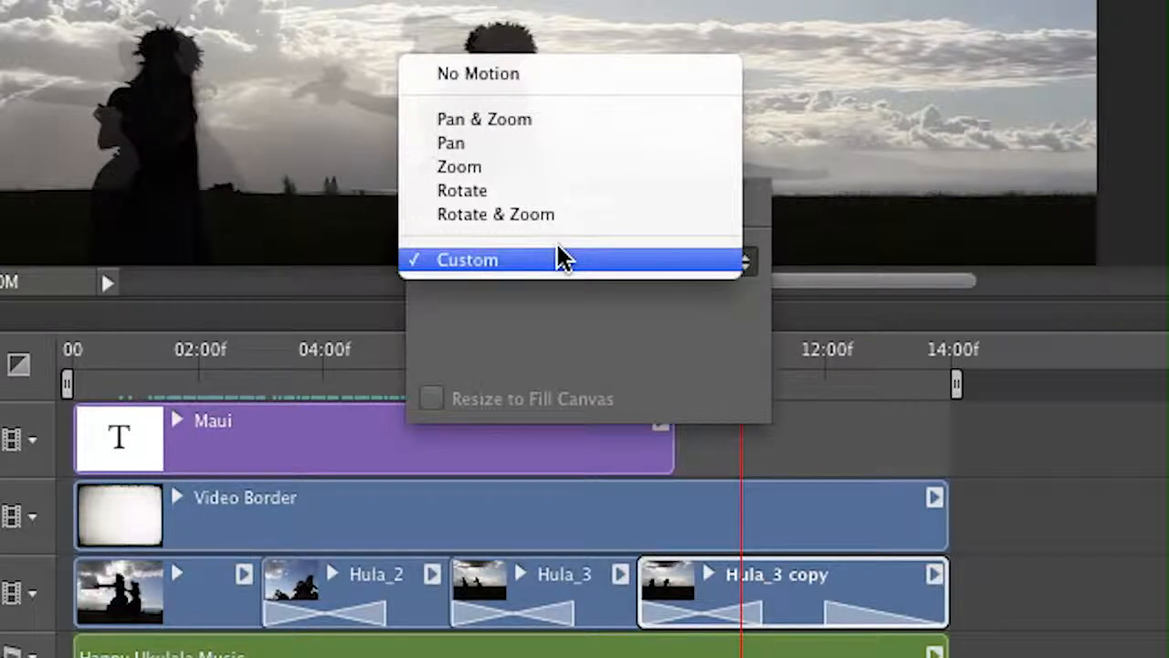
left_click(834, 293)
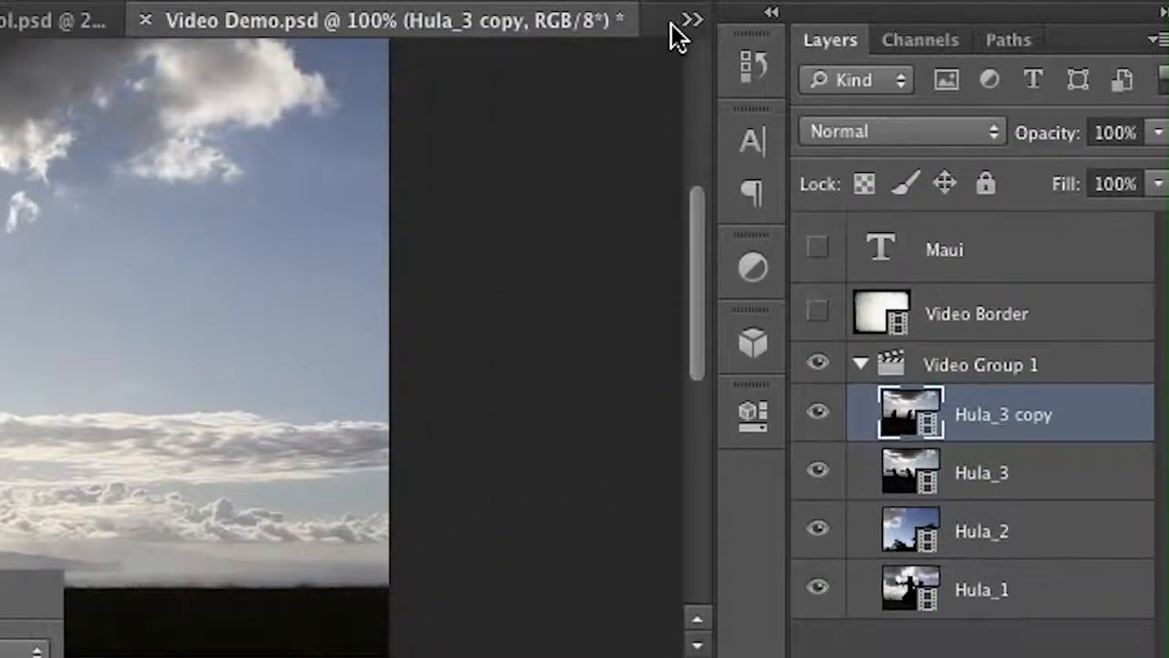
Bring up the list of all open documents
left_click(686, 26)
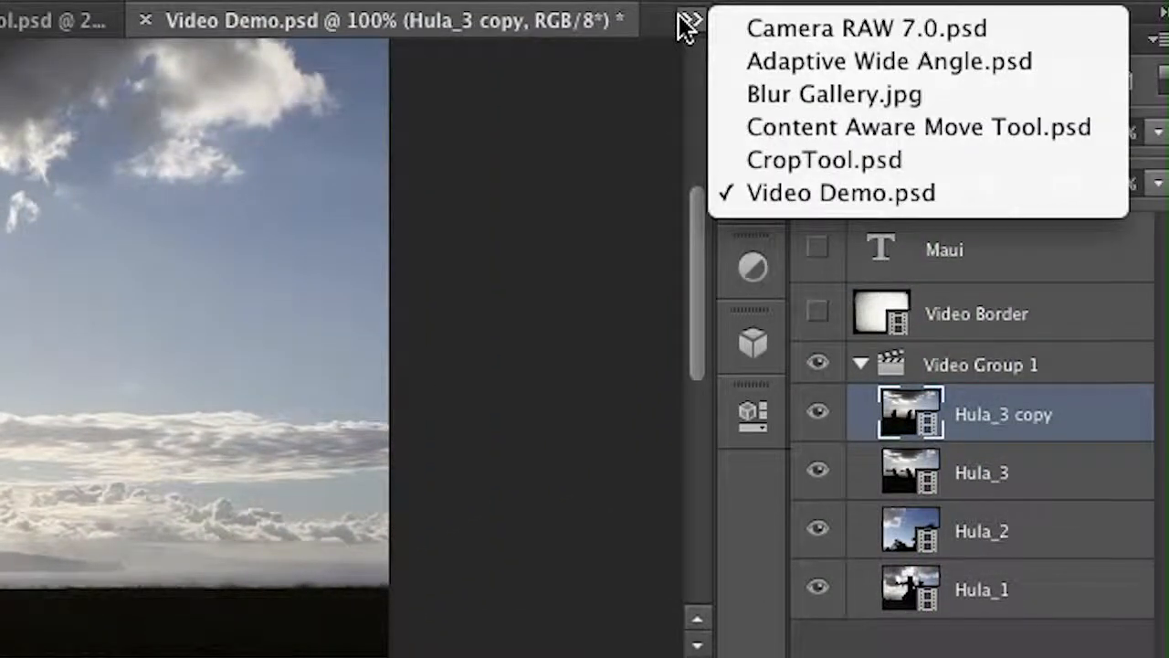